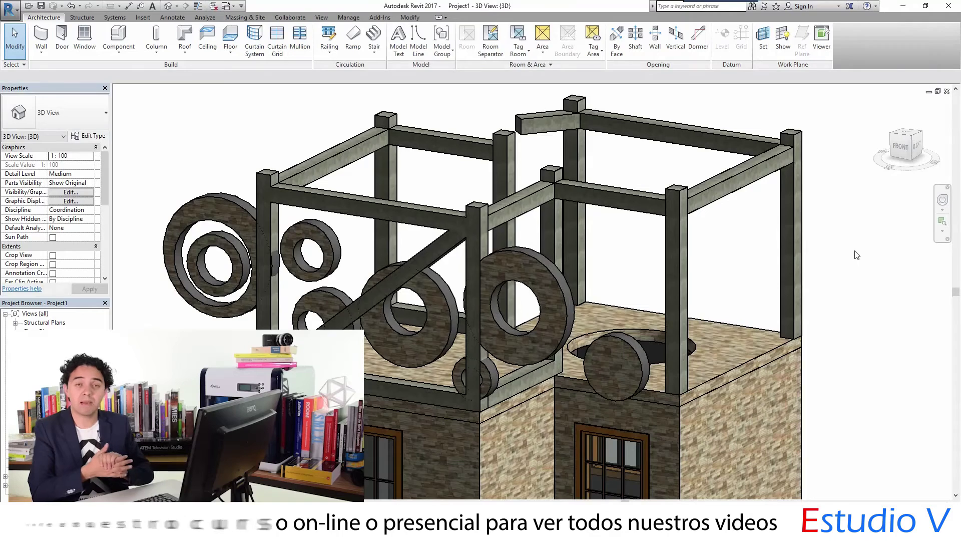
- Switch to the FRONT view and try selecting the frame and rings above the roof
click(901, 147)
drag(895, 330, 170, 153)
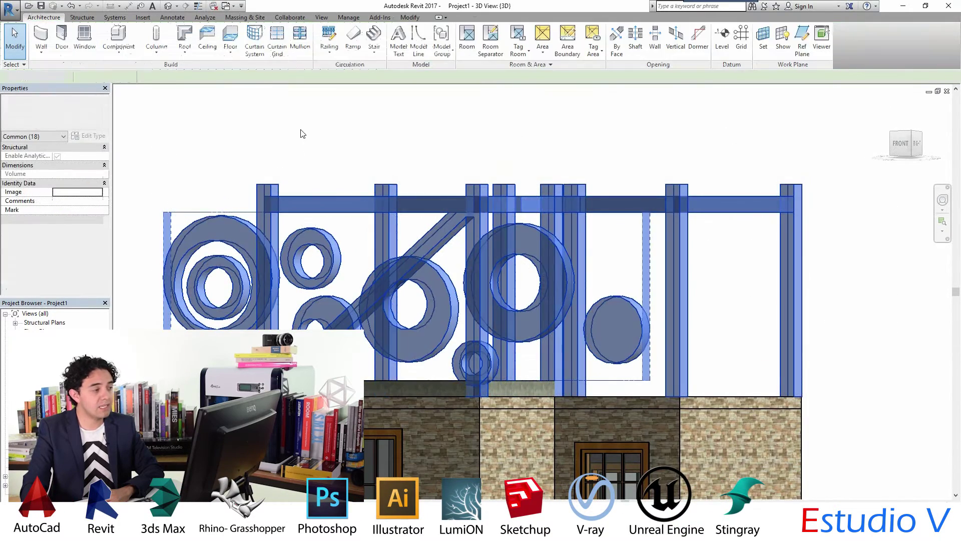
click(878, 320)
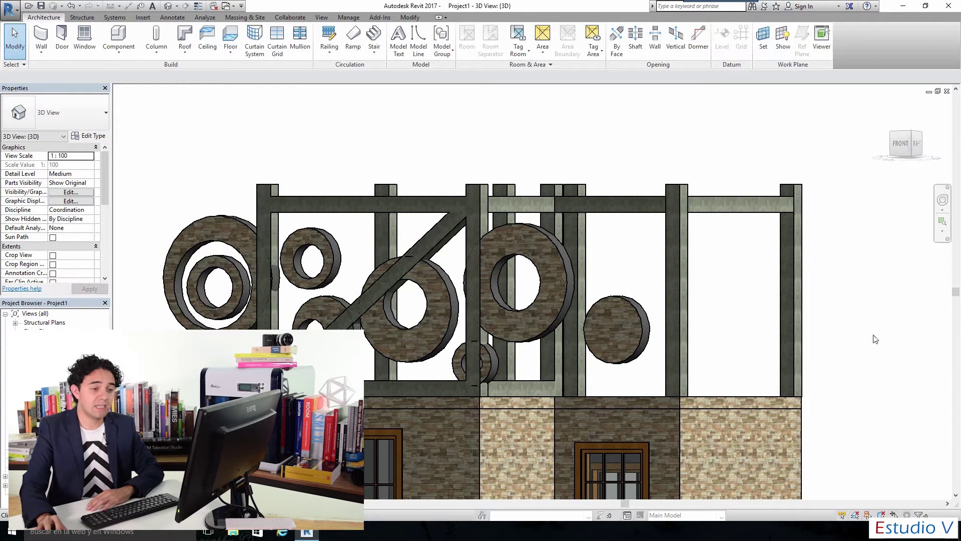
drag(835, 244, 872, 317)
drag(911, 385, 920, 417)
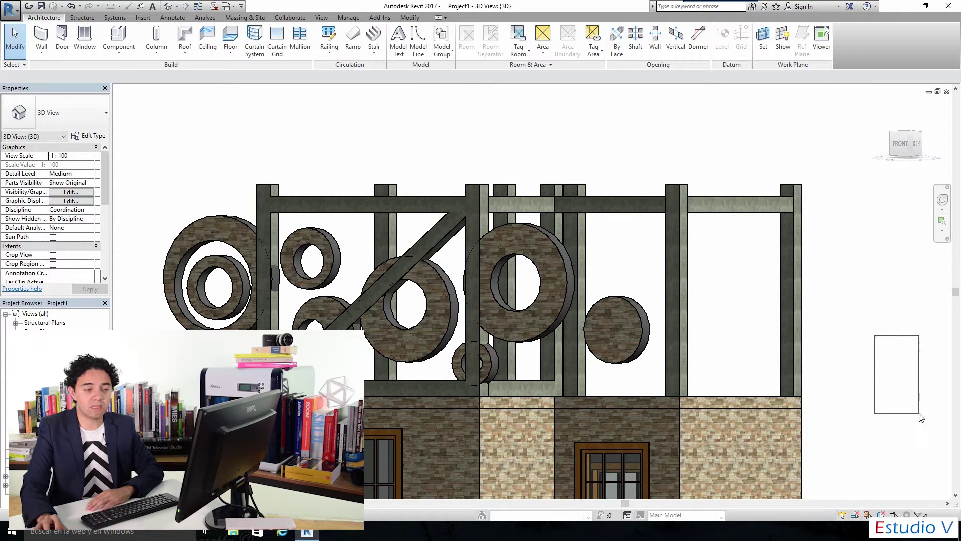
mouse_move(910, 363)
mouse_down()
mouse_move(888, 391)
mouse_move(916, 312)
mouse_up()
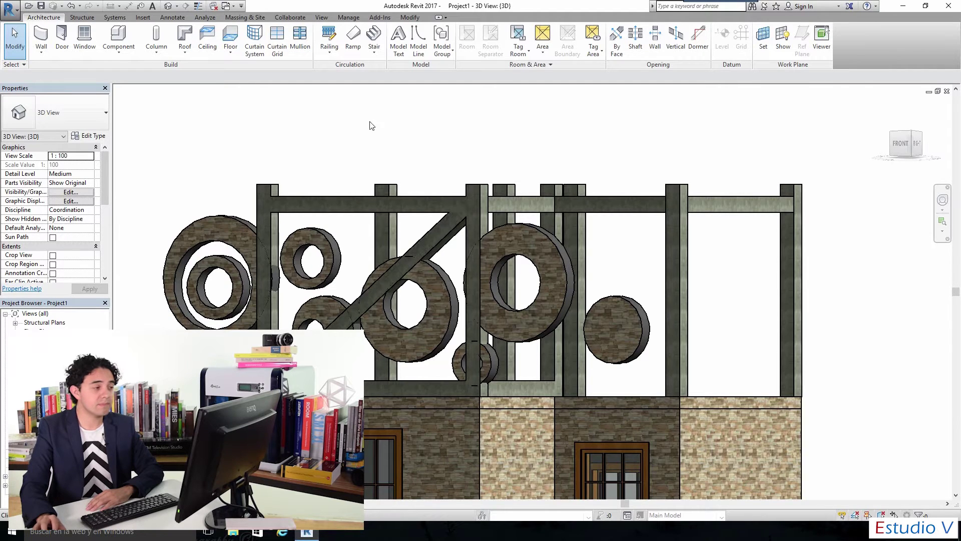
- Select the left posts, beams, braces and stone rings of the timber frame
drag(145, 130, 332, 327)
drag(386, 369, 508, 399)
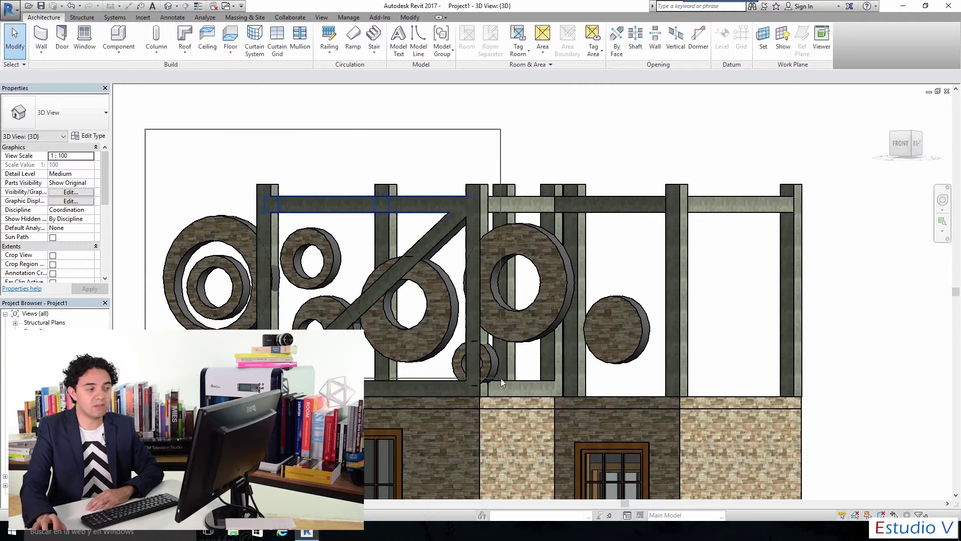
mouse_move(508, 399)
mouse_down()
mouse_move(503, 420)
mouse_move(425, 156)
mouse_up()
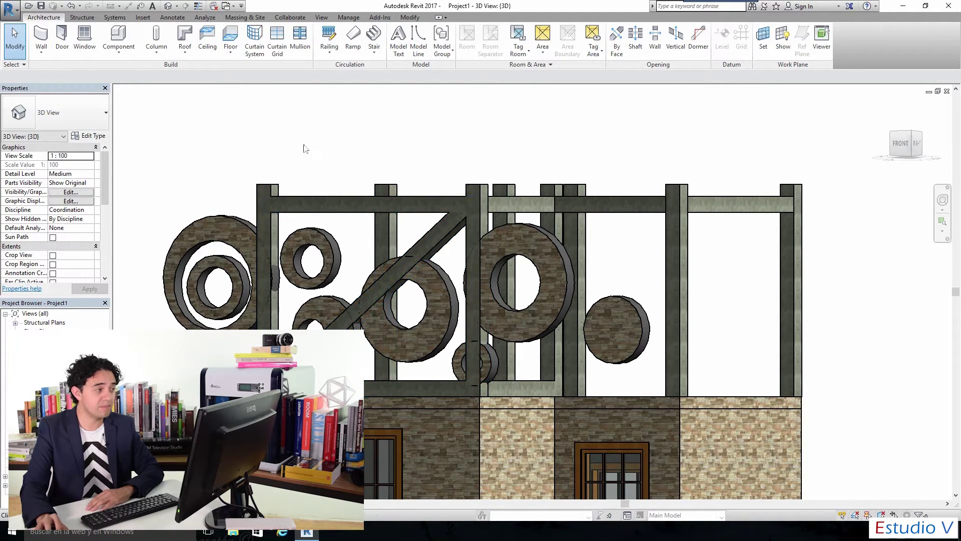
drag(353, 249, 340, 226)
drag(281, 220, 260, 190)
drag(206, 157, 220, 236)
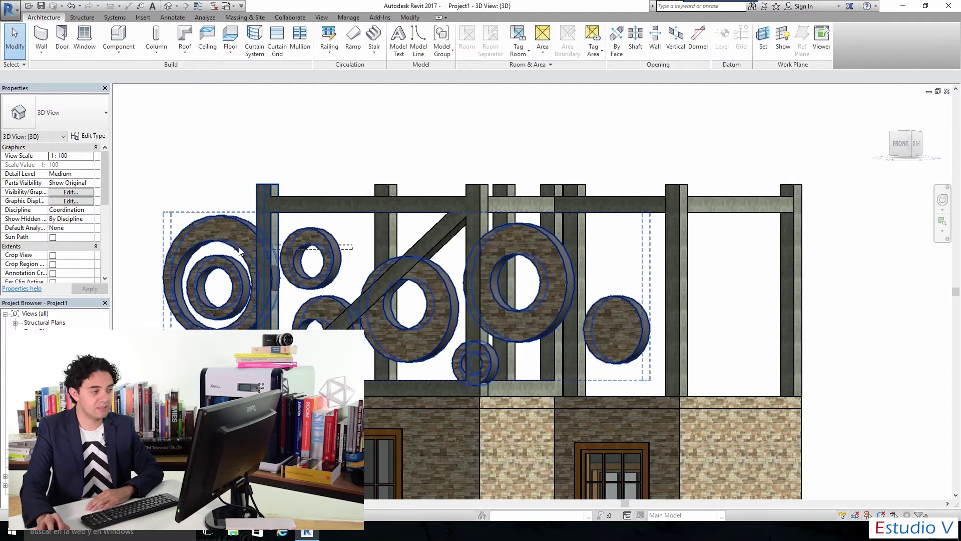
- Crossing-select all posts, beams and rings above the roof and delete them
drag(277, 208, 277, 209)
mouse_move(153, 128)
mouse_down()
mouse_move(519, 433)
mouse_move(603, 424)
mouse_up()
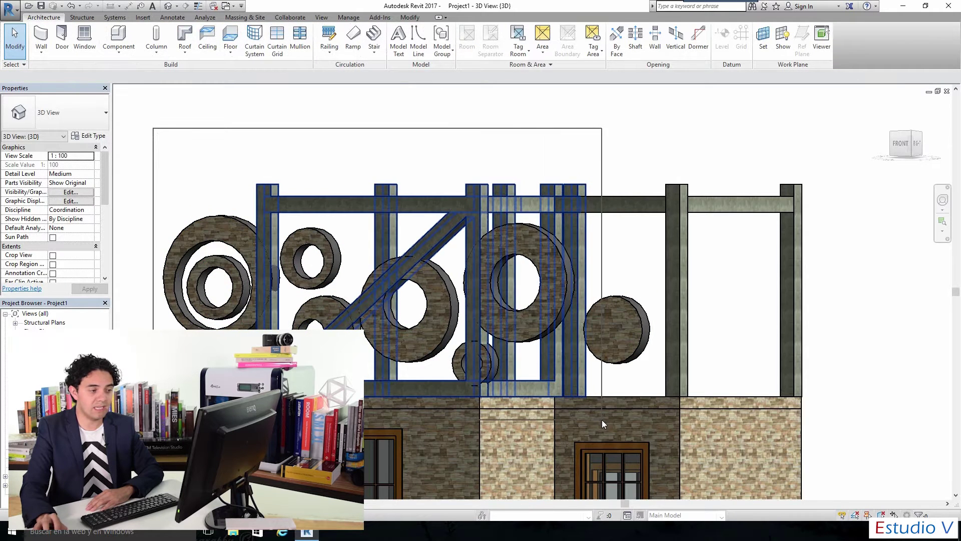
drag(153, 128, 257, 150)
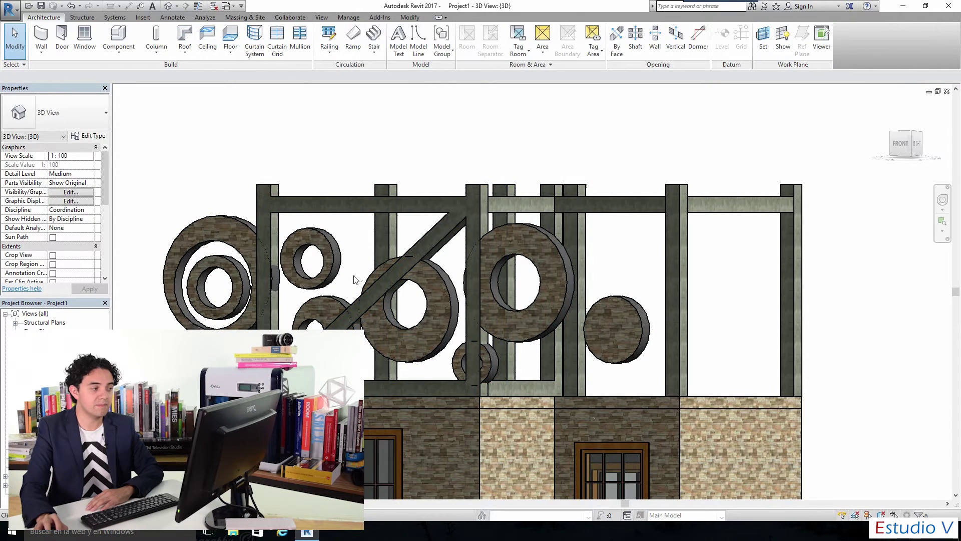
drag(409, 297, 388, 301)
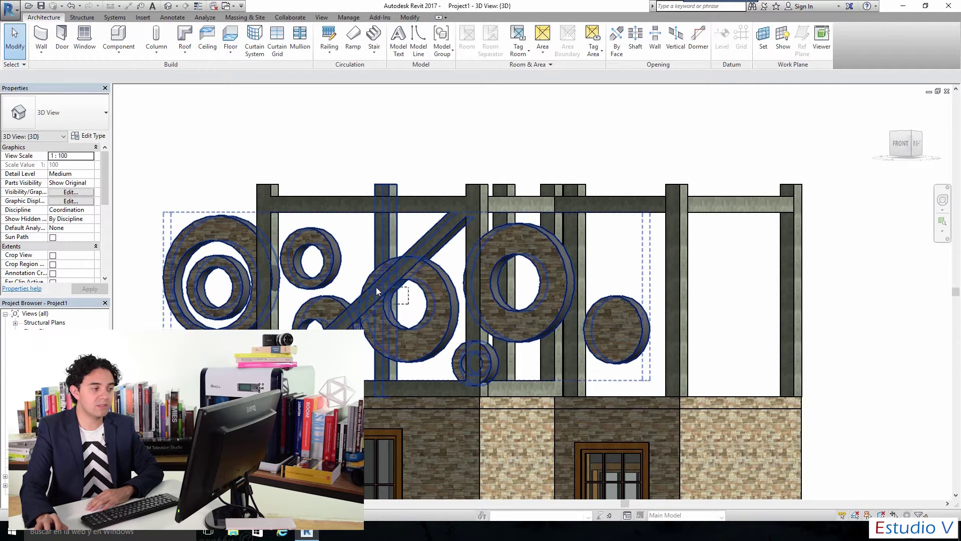
drag(877, 349, 172, 171)
key(Delete)
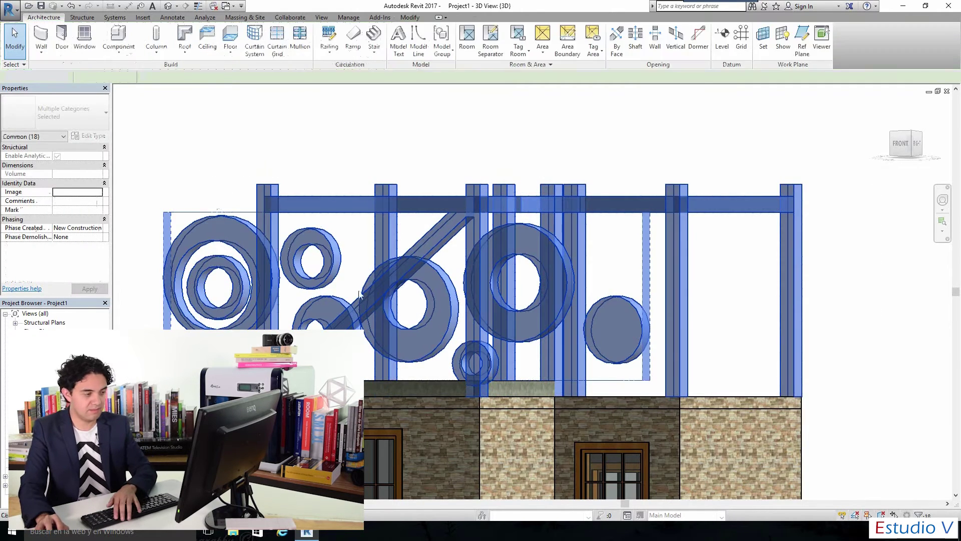
drag(583, 377, 571, 385)
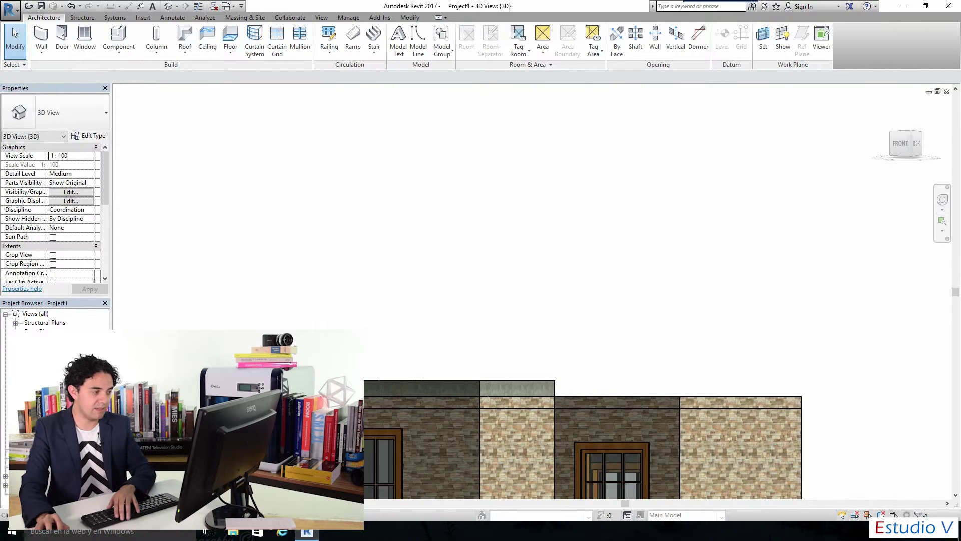
- Delete the beam along the wall top and the floor slab covering the roof
drag(569, 384, 363, 361)
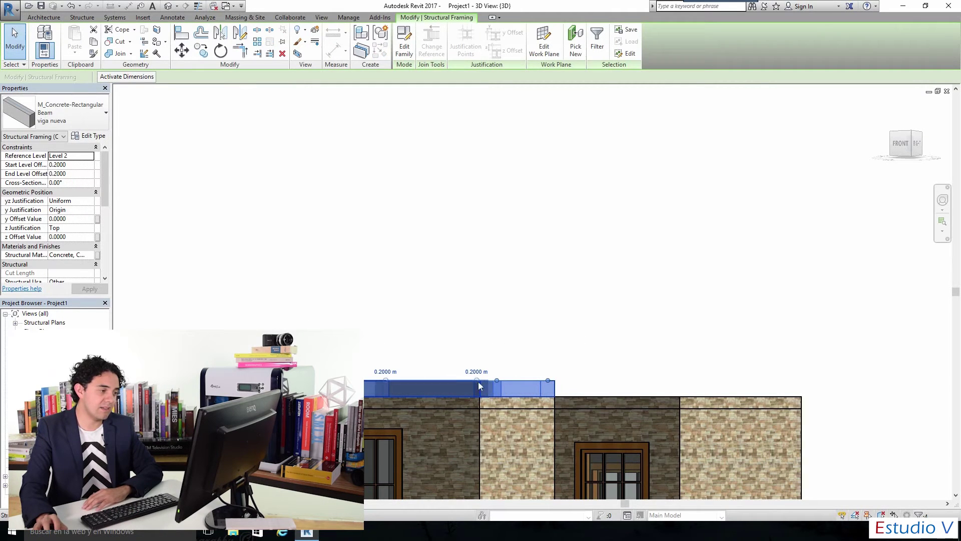
right_click(450, 389)
click(478, 282)
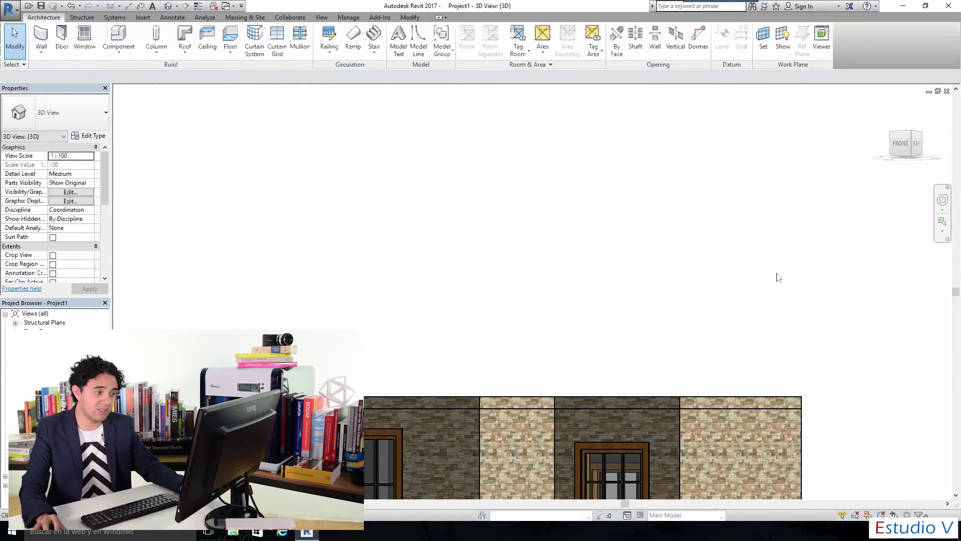
click(925, 133)
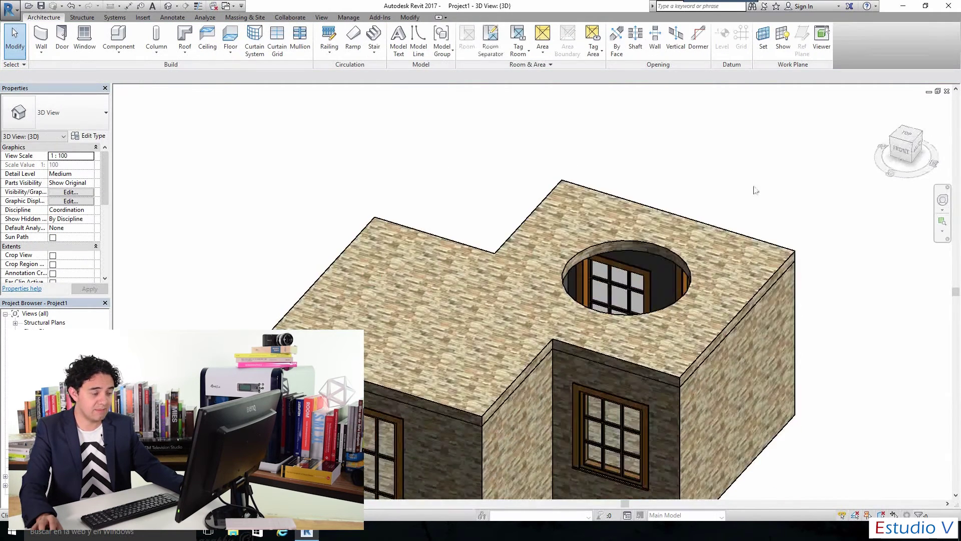
click(635, 290)
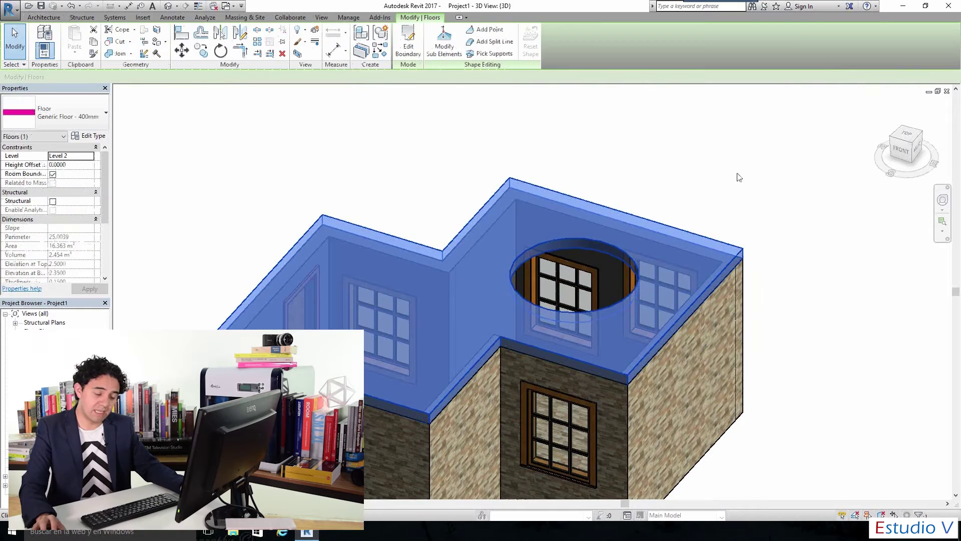
key(Delete)
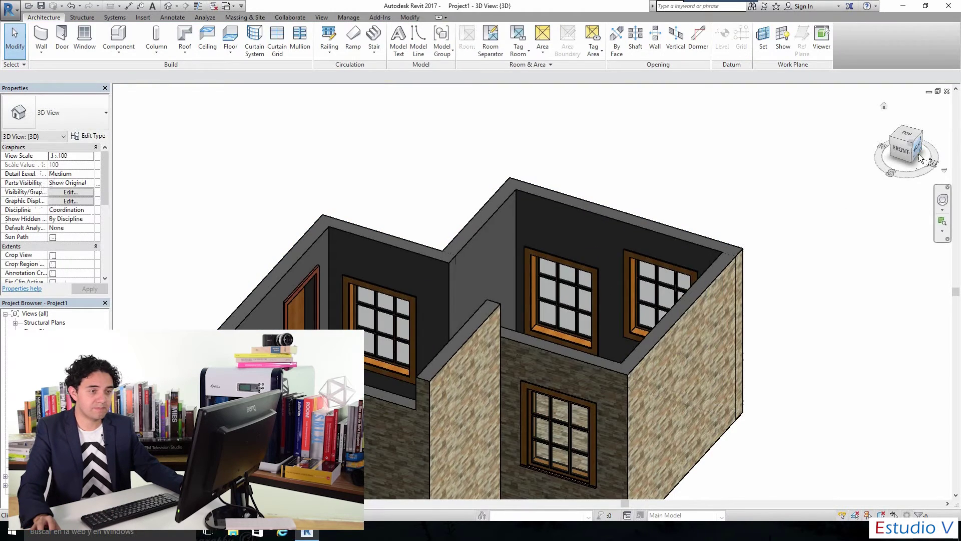
- Set the taller wall's Top Offset to 0 so it matches the others
drag(907, 151, 889, 143)
click(427, 372)
scroll(427, 371, down, 2)
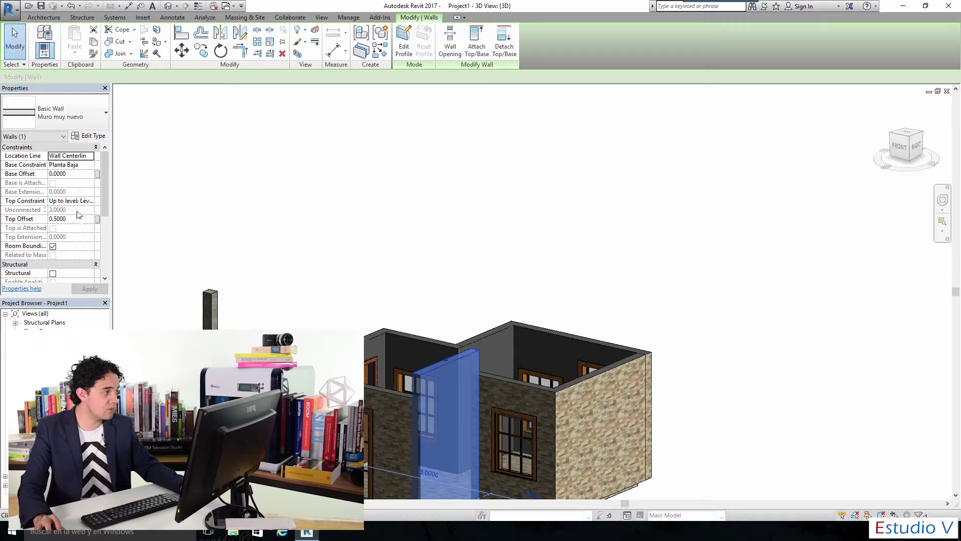
text(0)
click(508, 206)
scroll(437, 427, up, 2)
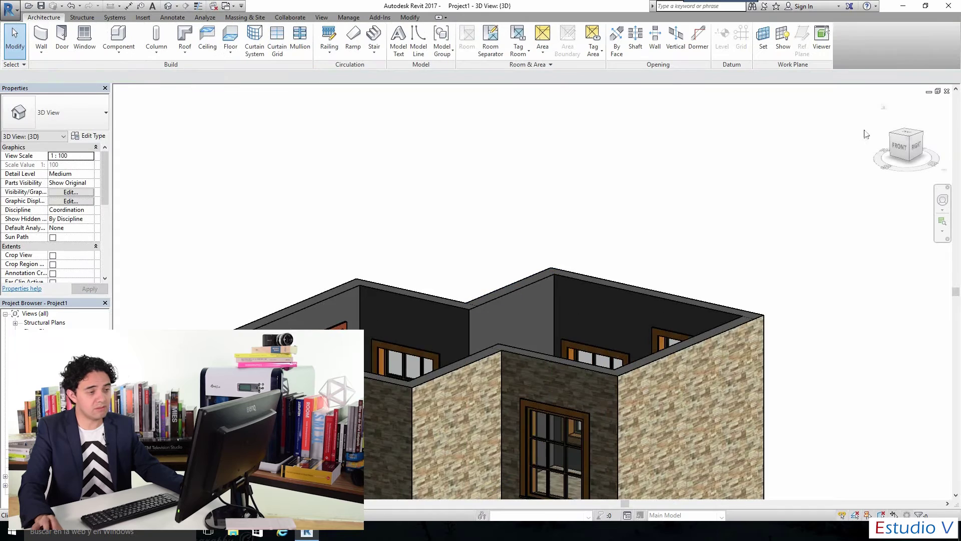
- Delete the stray column at left and save the project
click(907, 139)
scroll(455, 264, down, 2)
scroll(458, 282, up, 2)
scroll(458, 282, down, 2)
scroll(465, 280, up, 2)
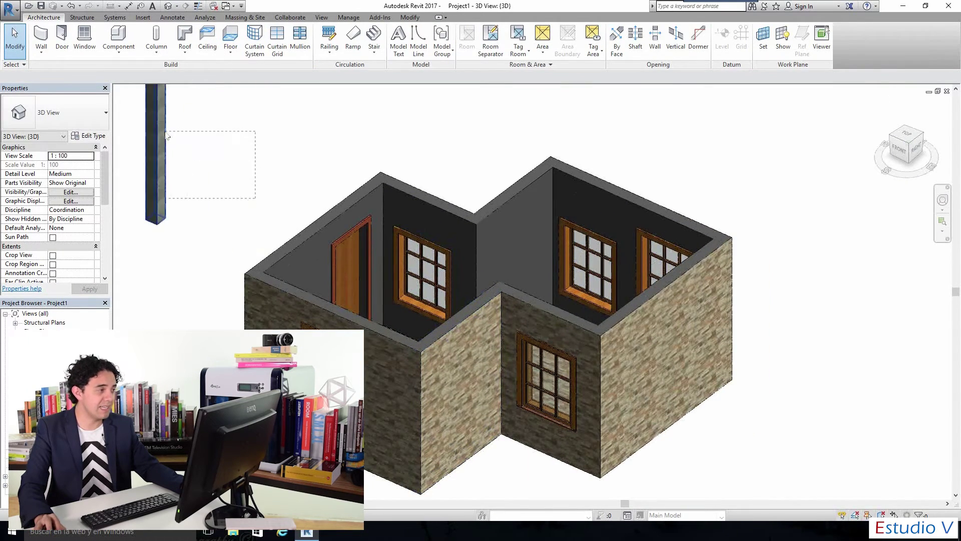
drag(255, 198, 171, 138)
key(Delete)
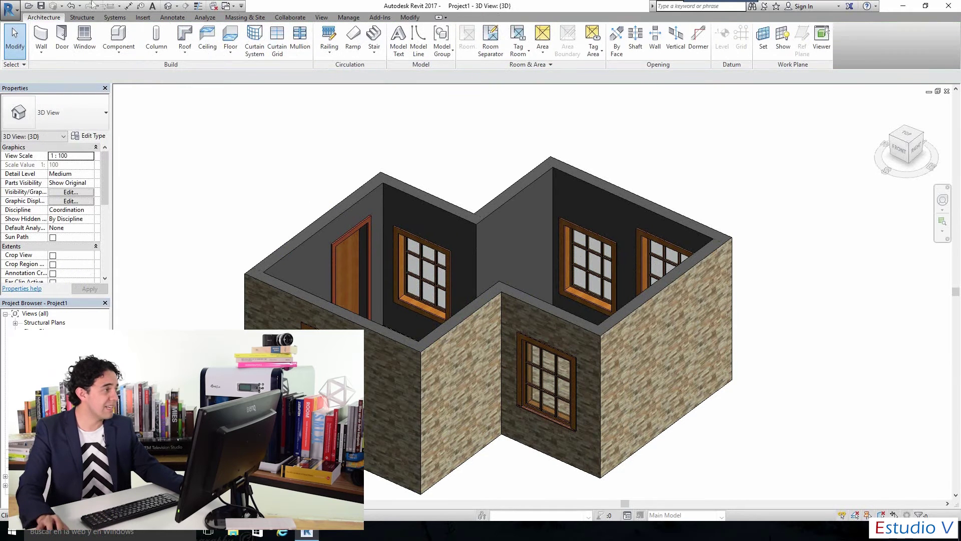
click(42, 7)
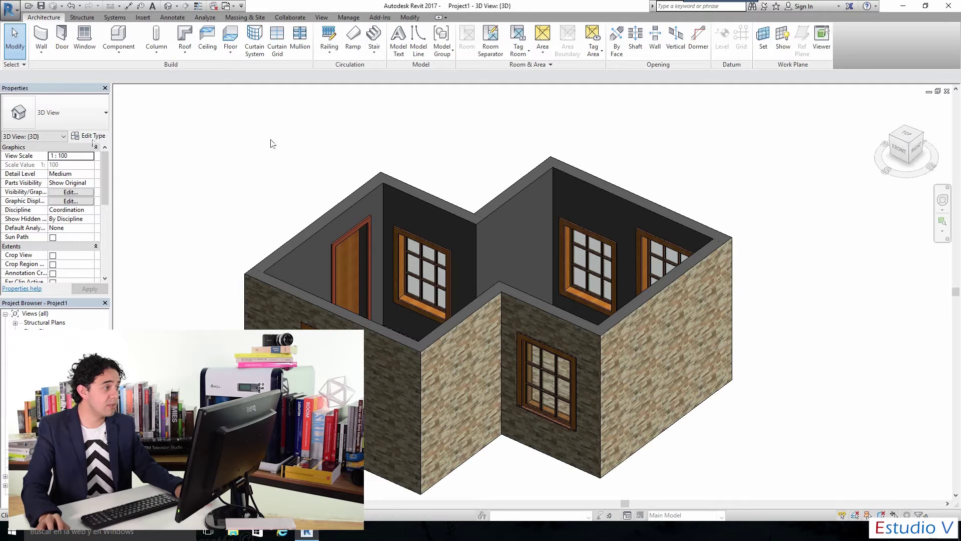
- Start a Roof by Extrusion from the Roof dropdown
click(184, 58)
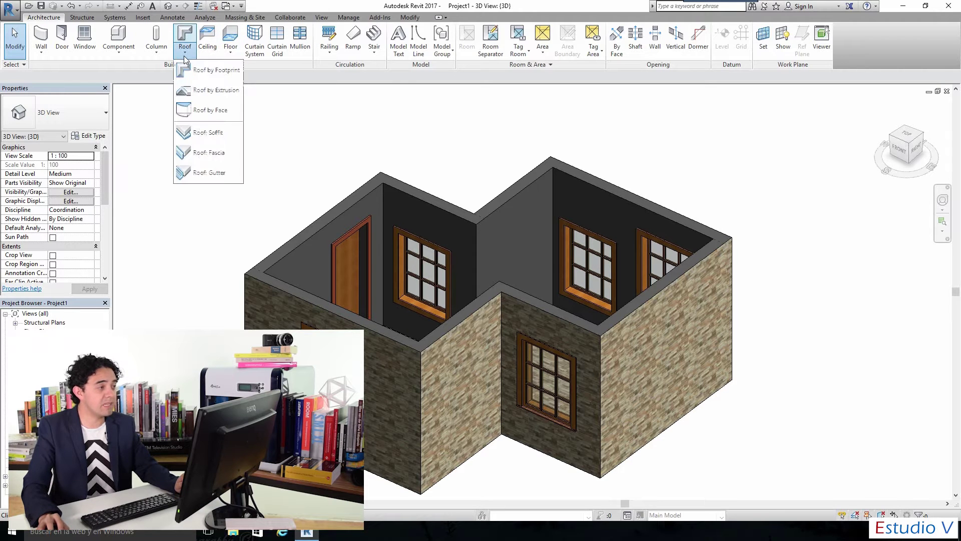
click(222, 98)
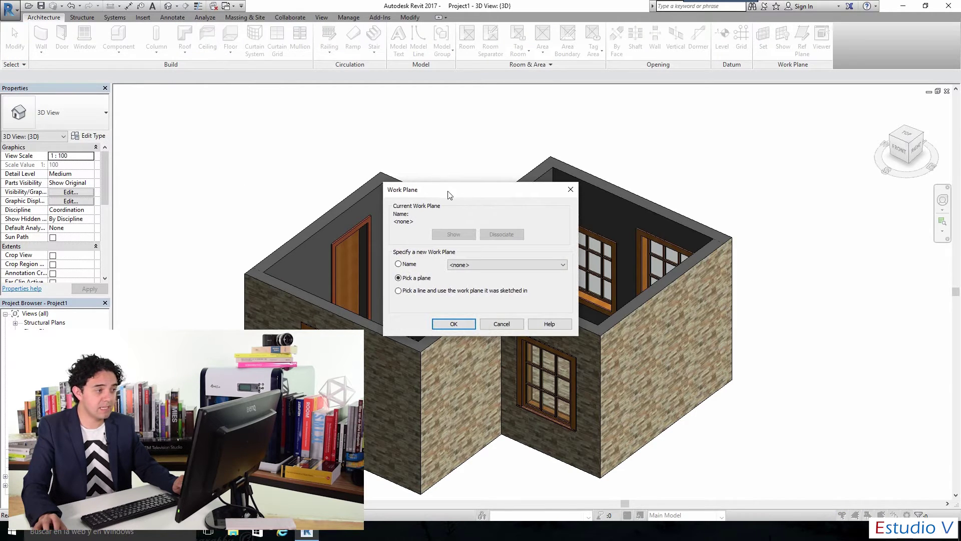
- Pick the right wall face as the work plane for the roof profile
drag(448, 191, 485, 222)
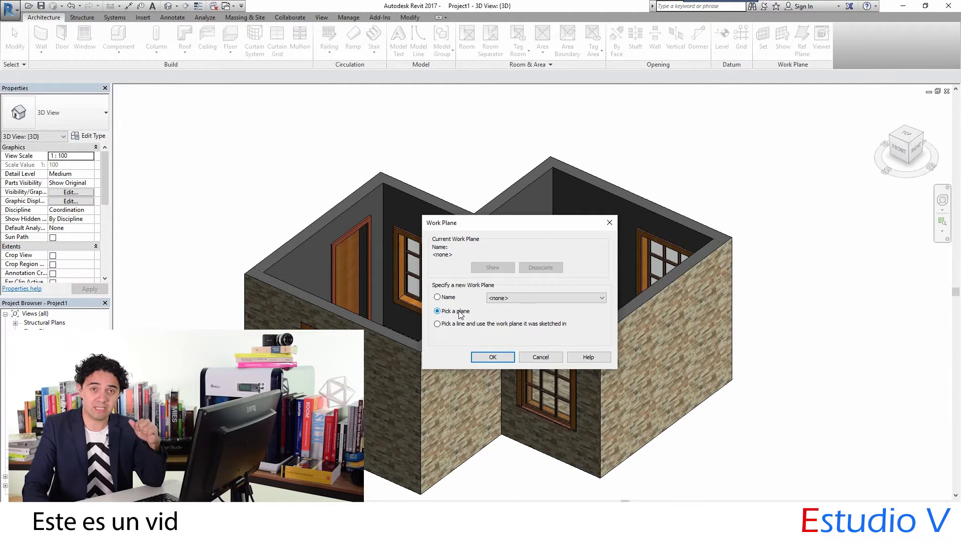
click(497, 358)
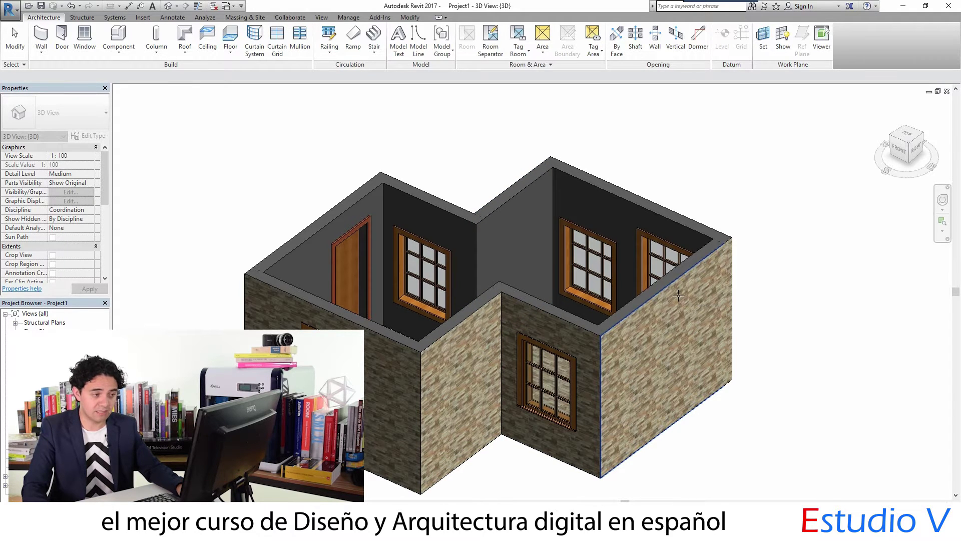
click(685, 293)
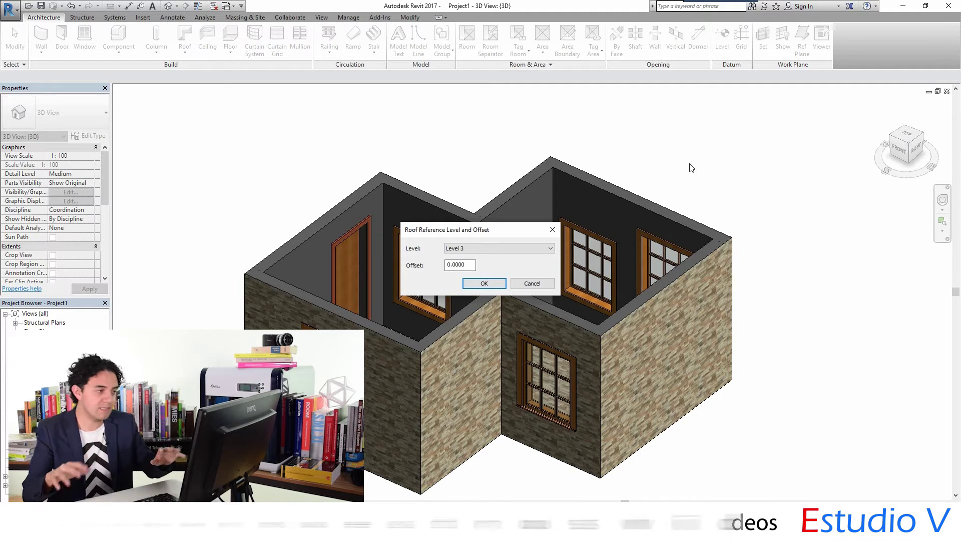
- Set the roof reference level to Level 2 with 0.0000 offset and confirm
click(497, 249)
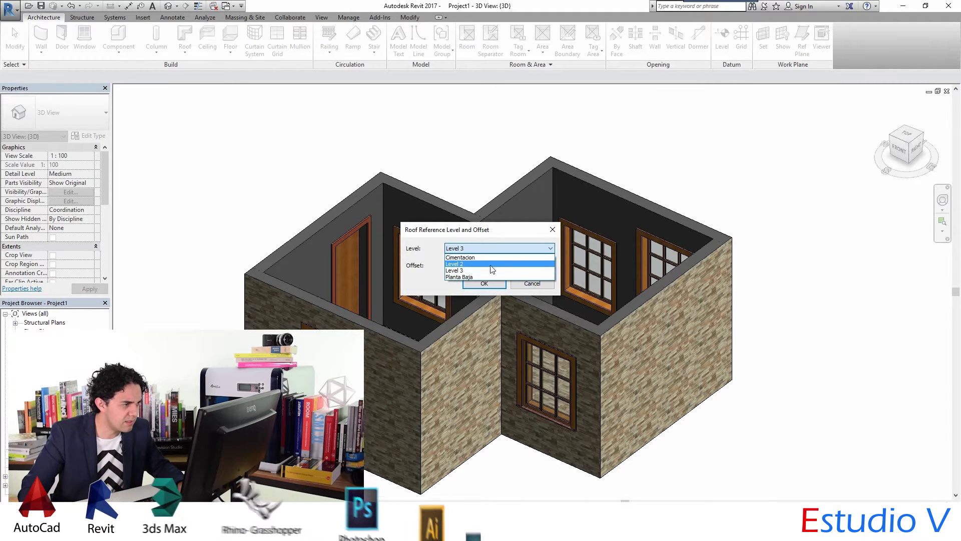
click(496, 262)
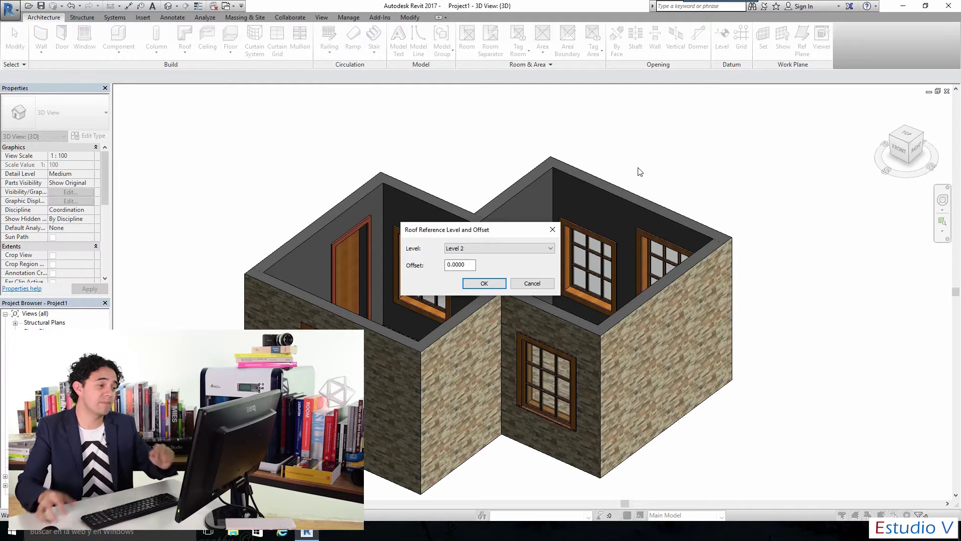
click(499, 286)
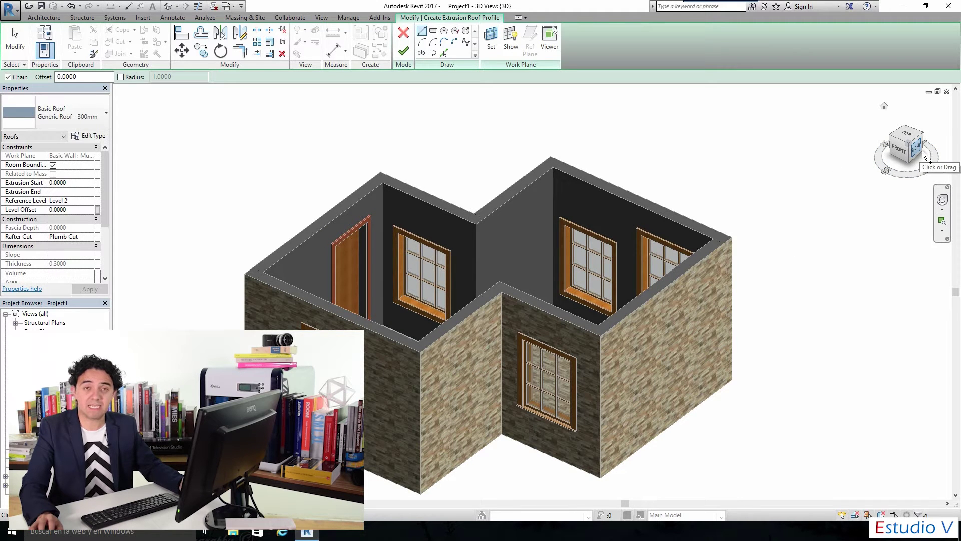
mouse_move(907, 148)
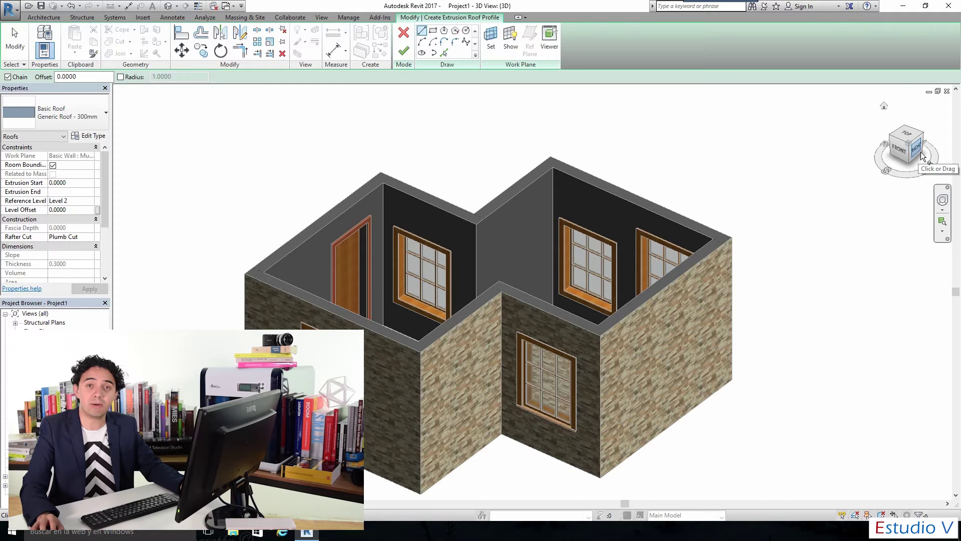
- Cancel the accidental profile line and view the wall straight on from RIGHT
click(921, 153)
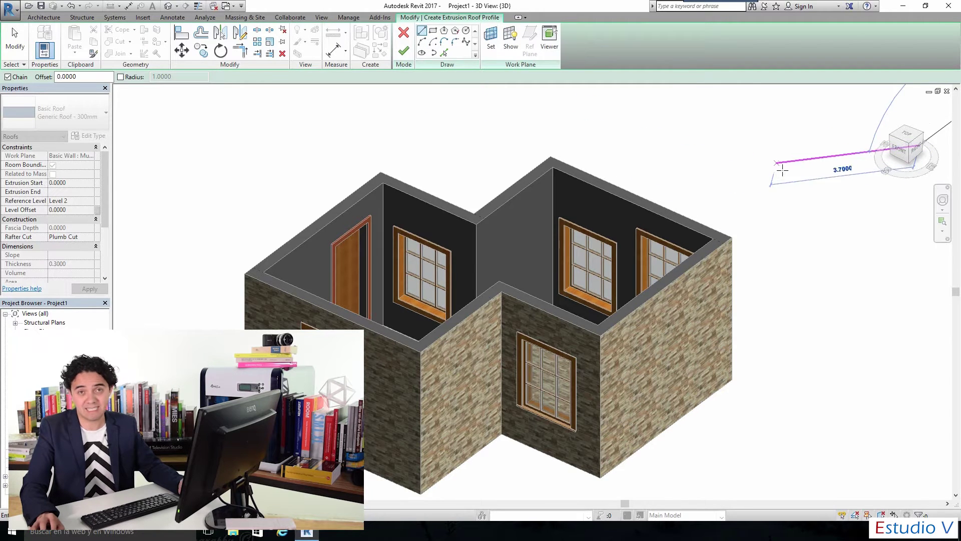
click(11, 40)
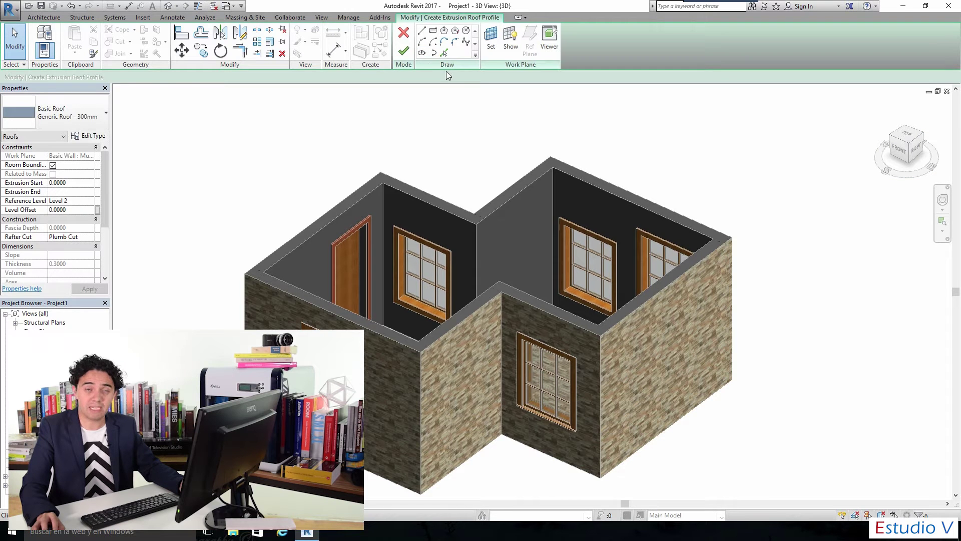
mouse_move(914, 151)
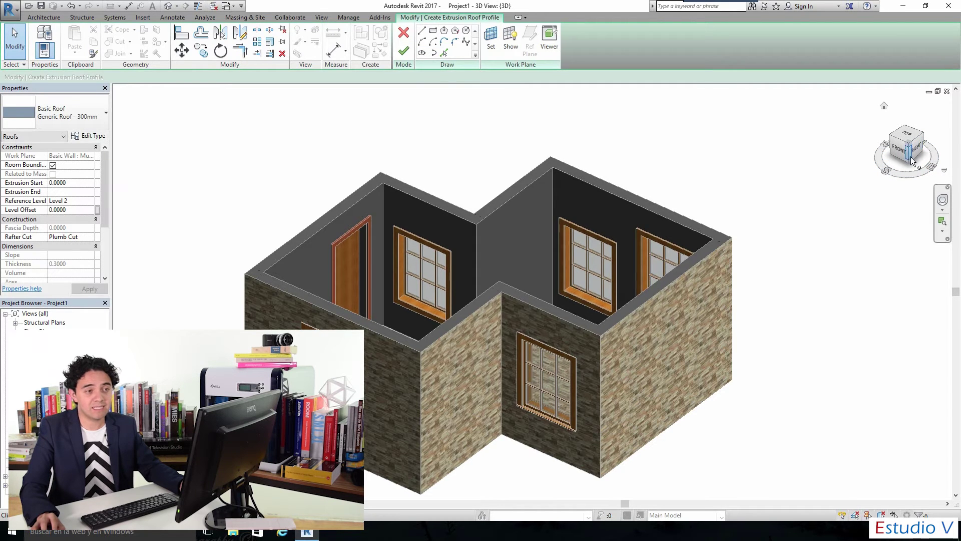
click(916, 156)
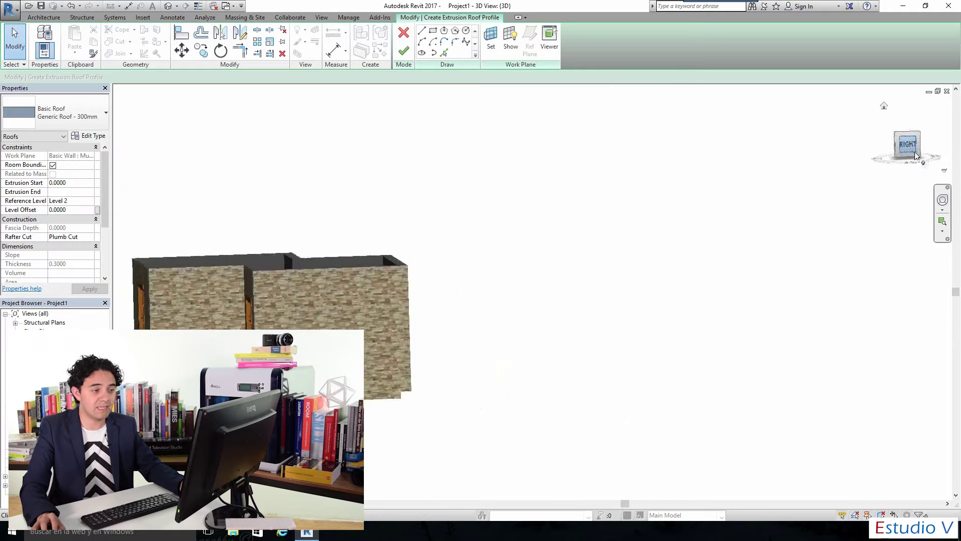
scroll(768, 212, down, 1)
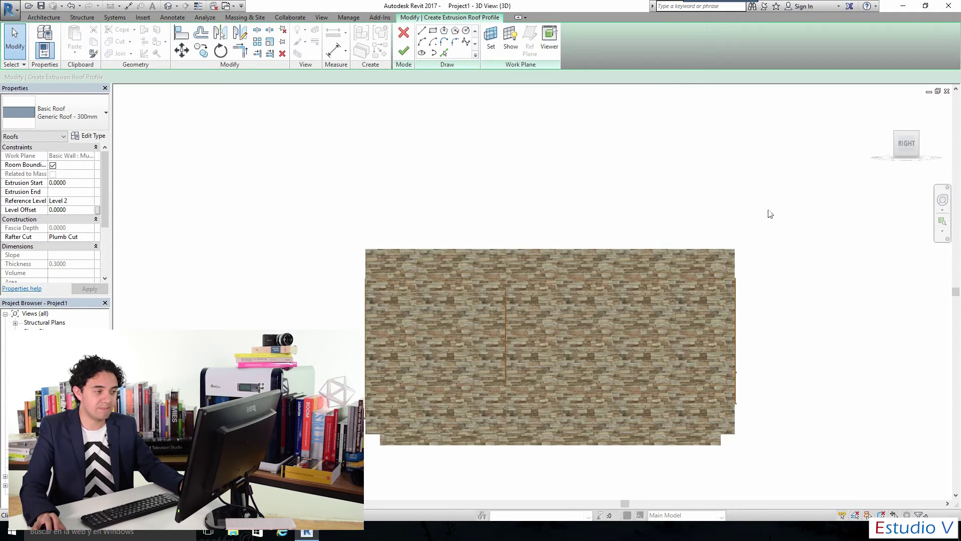
scroll(798, 262, up, 2)
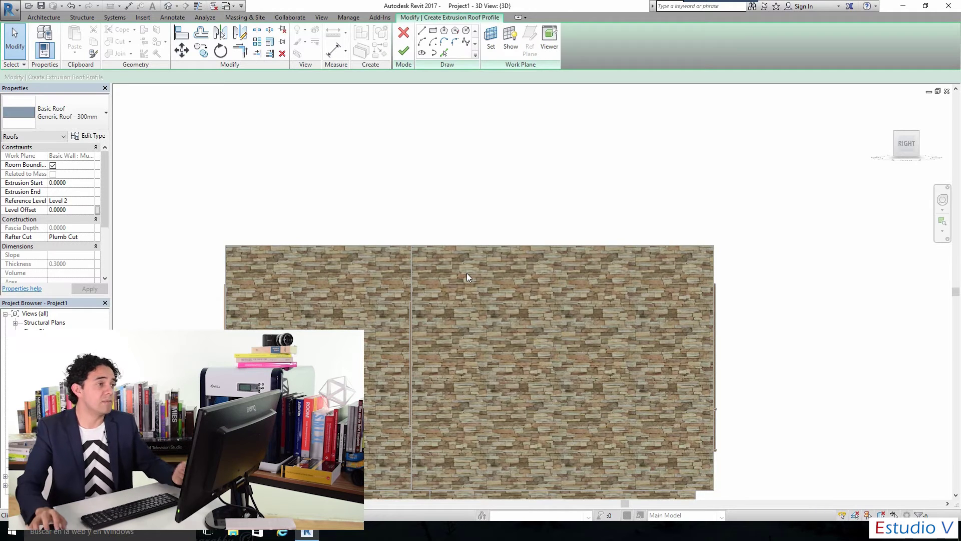
- Draw a peaked line profile from wall corner to apex to corner and finish the roof
click(422, 30)
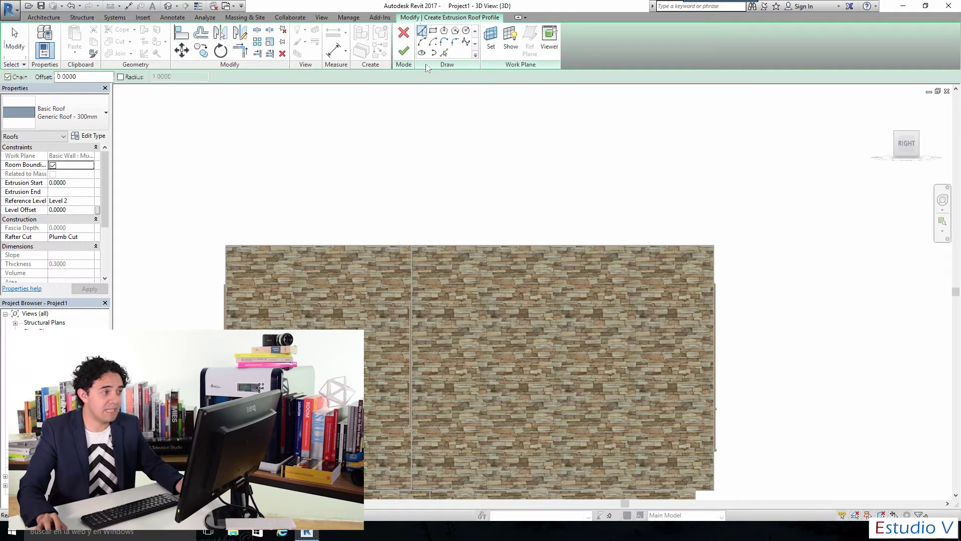
click(227, 246)
click(465, 118)
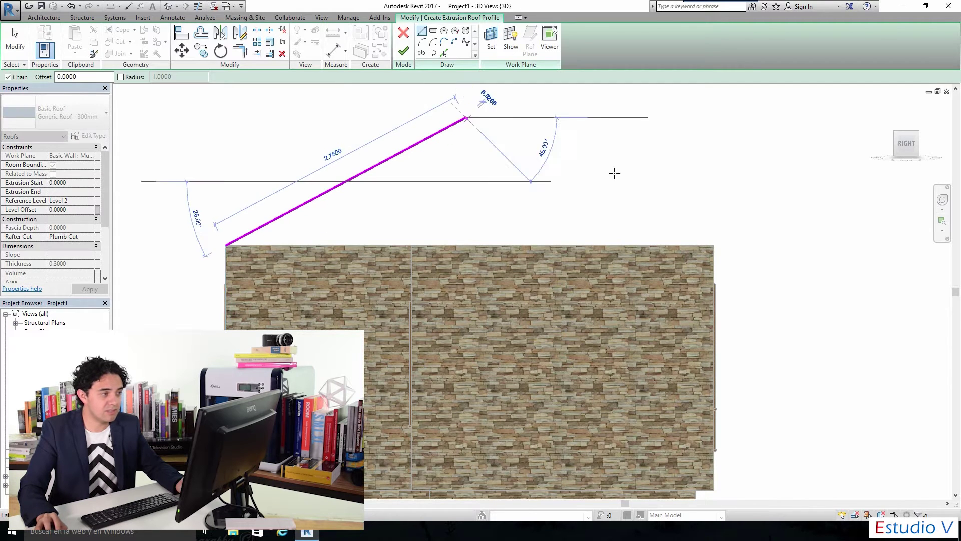
click(715, 246)
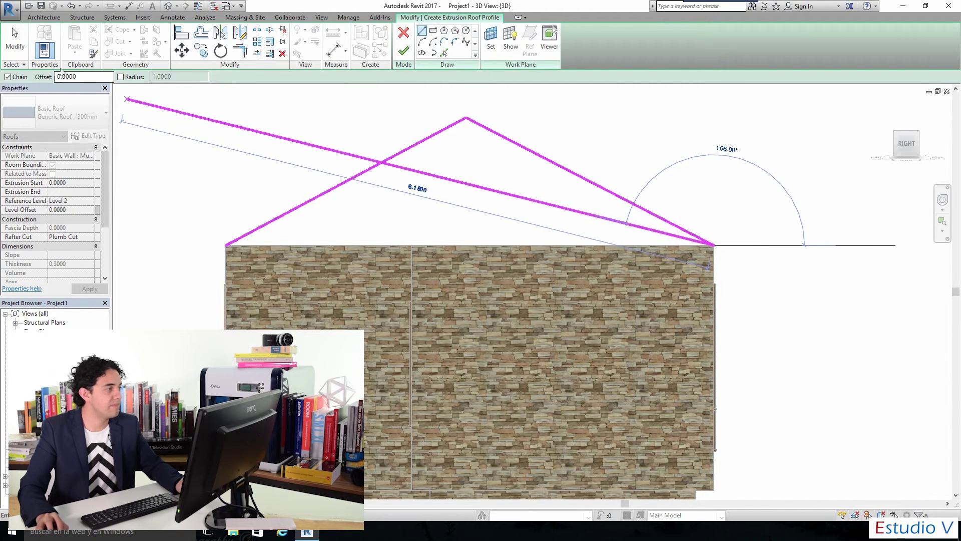
click(15, 40)
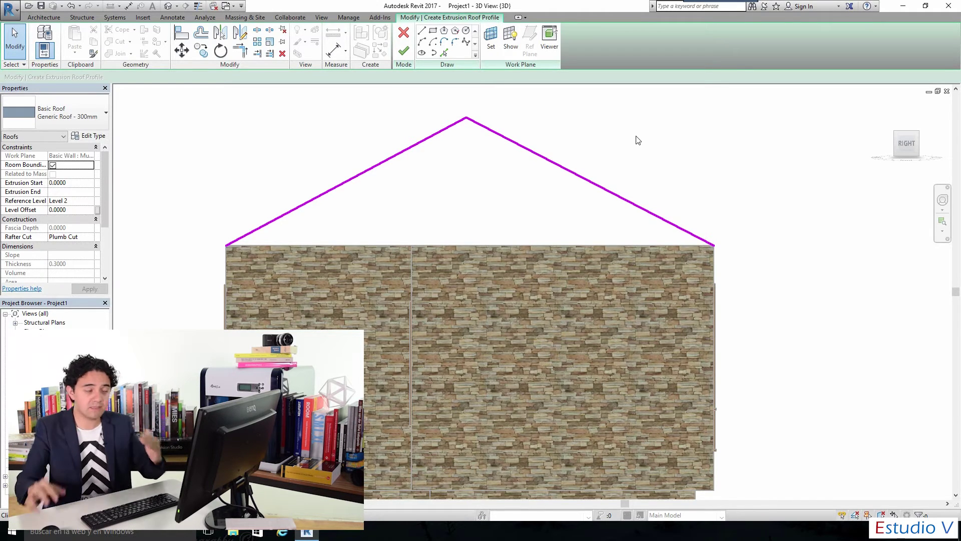
click(404, 51)
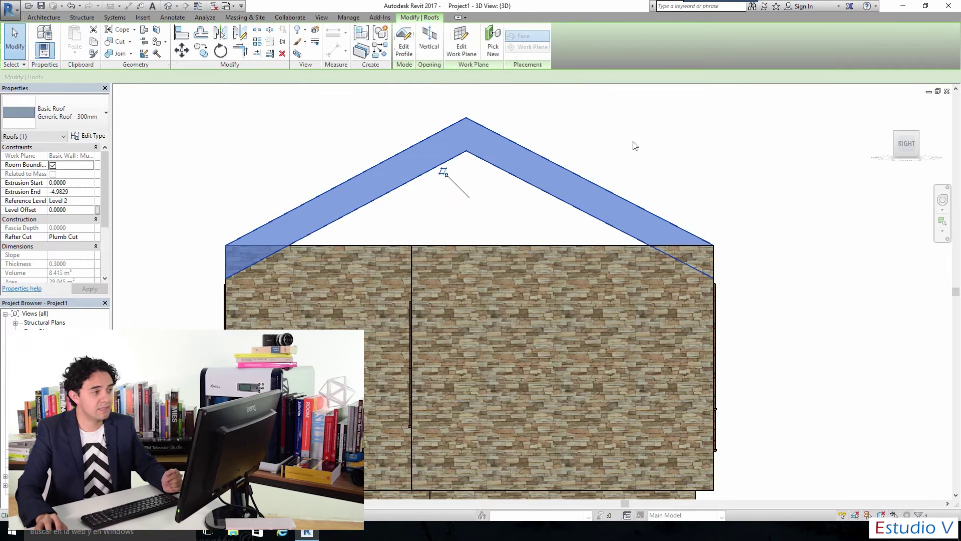
mouse_move(906, 143)
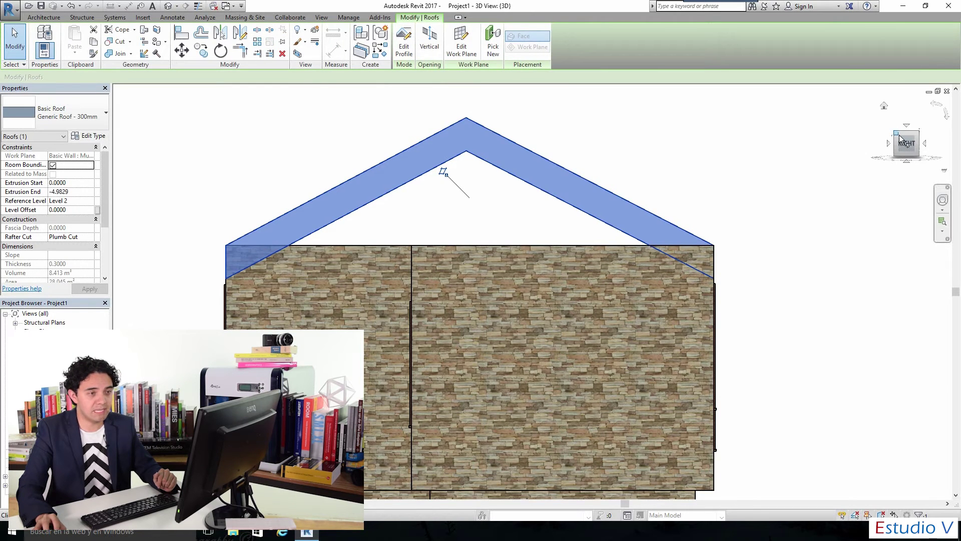
- Return to the isometric overview and select the new roof
click(899, 136)
click(680, 217)
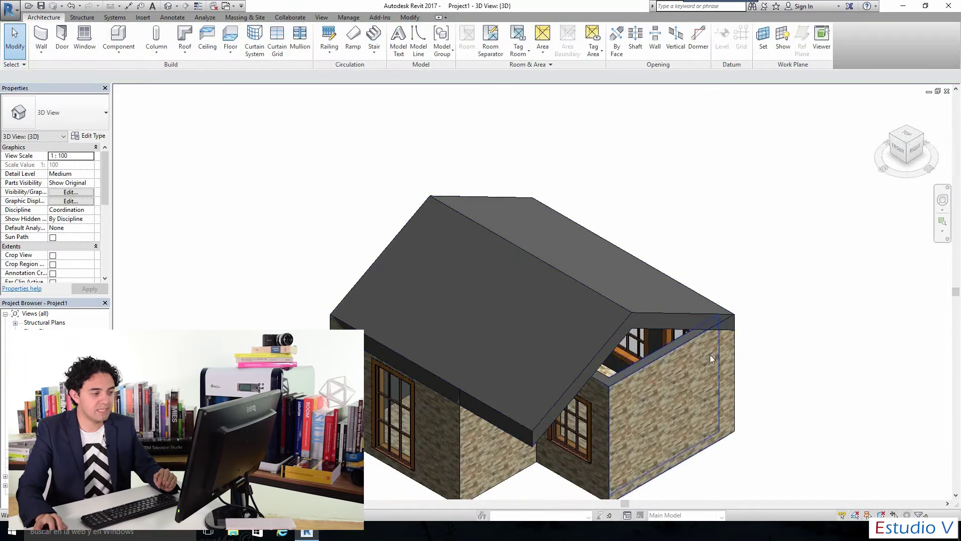
scroll(783, 415, up, 2)
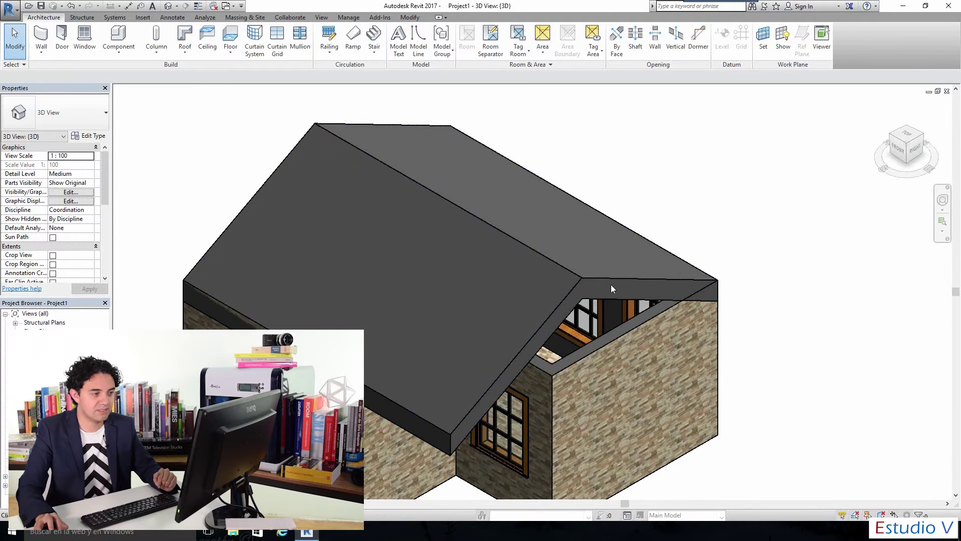
click(610, 284)
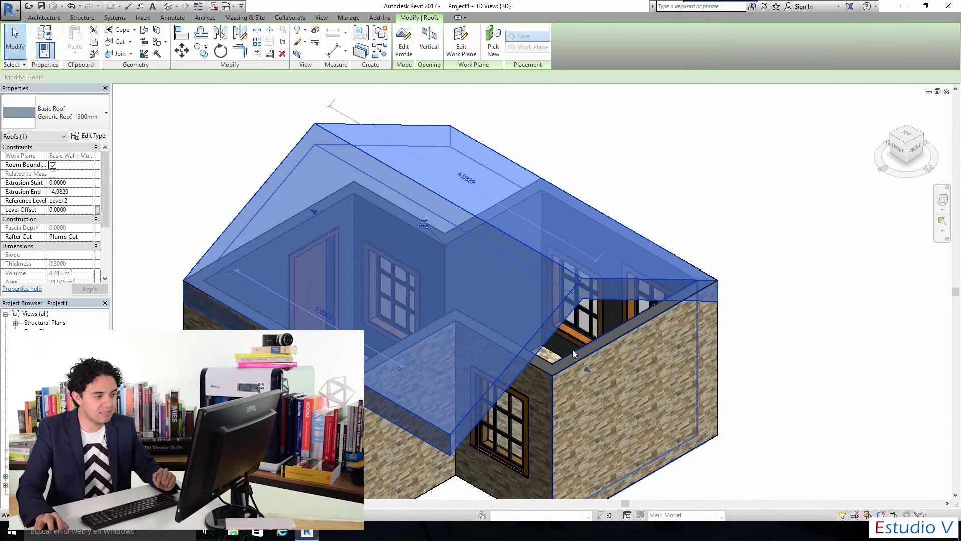
- Drag the roof's right and left end handles outward past the gable walls
drag(588, 375, 621, 389)
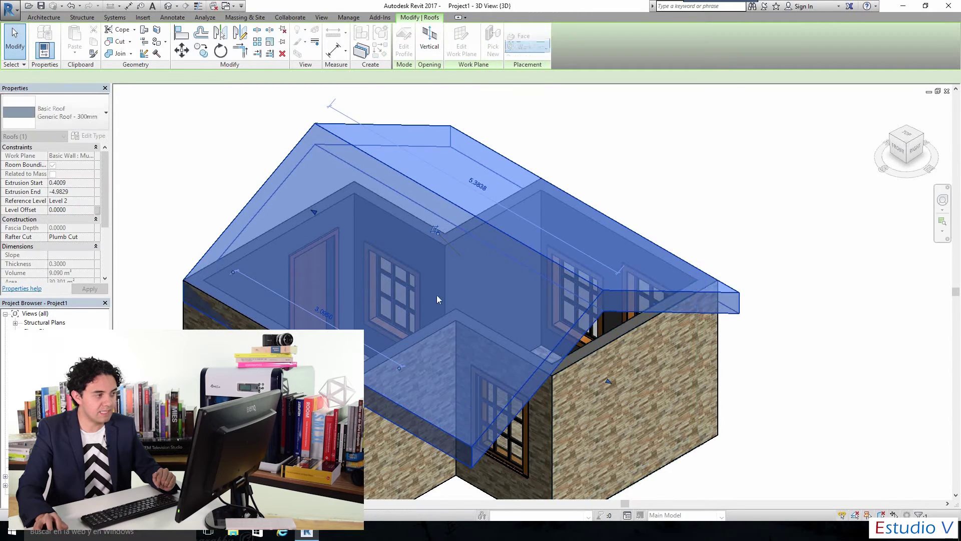
drag(314, 212, 282, 200)
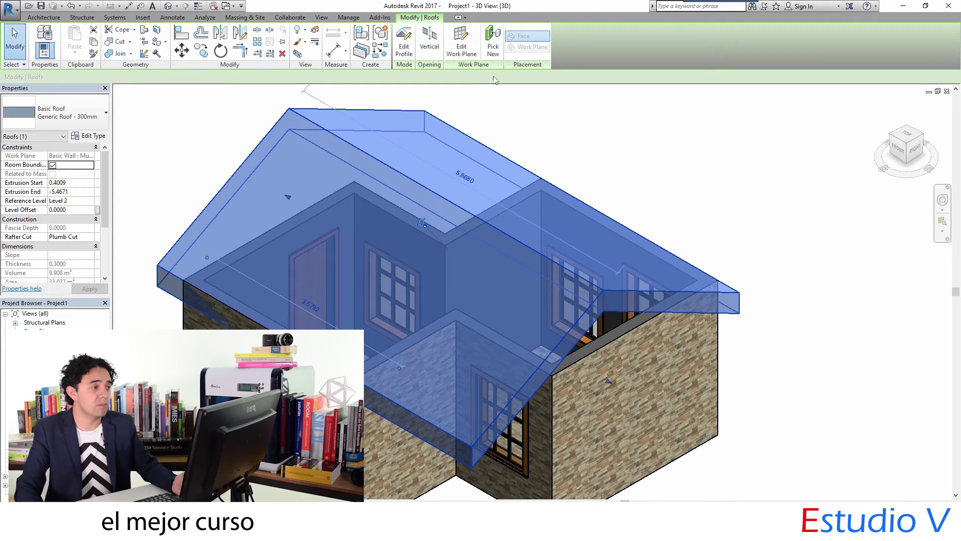
- Edit the roof profile in the RIGHT view and delete both peaked sketch lines
click(409, 50)
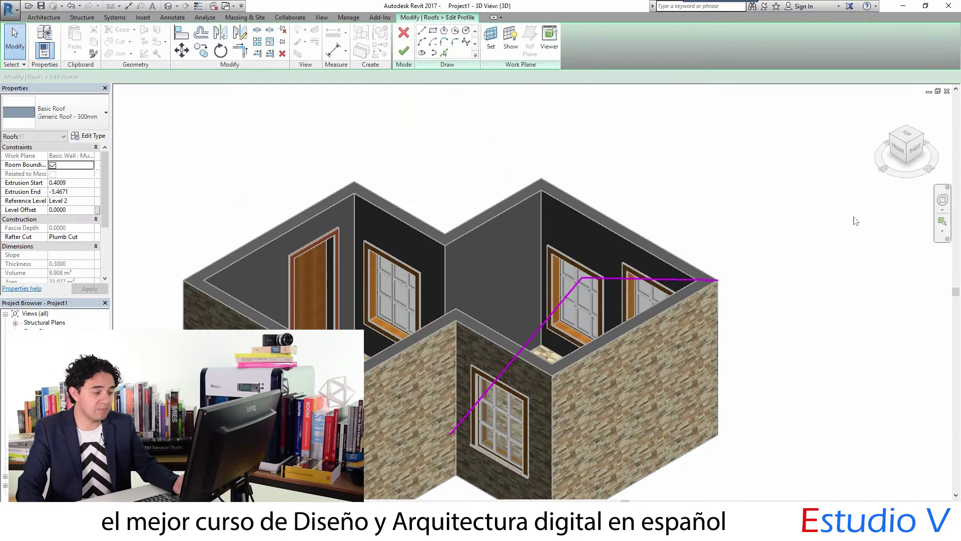
click(916, 157)
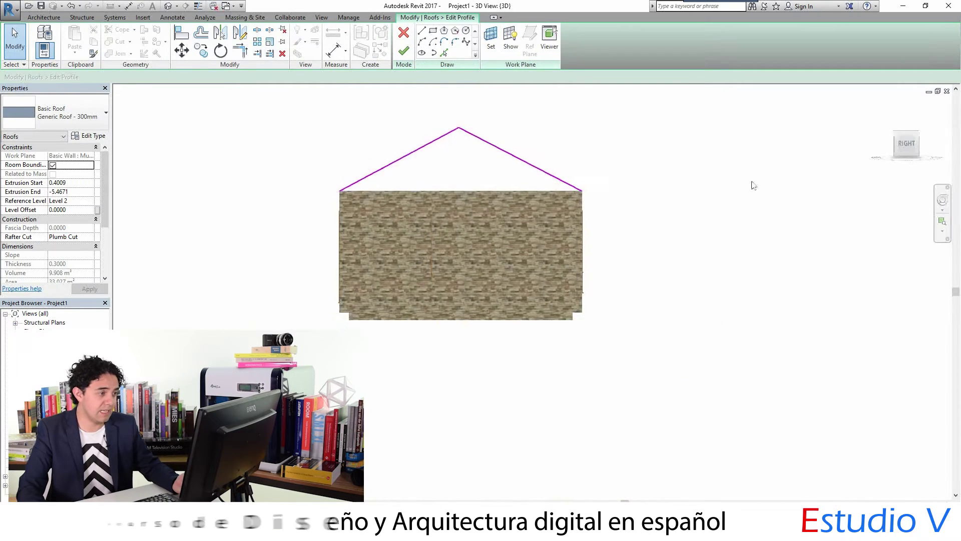
drag(622, 209, 459, 137)
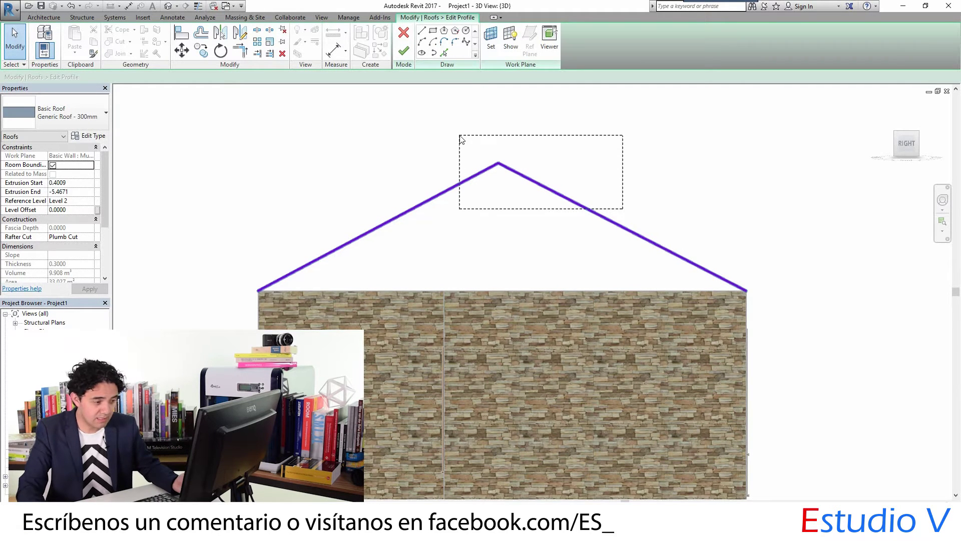
drag(460, 136, 460, 136)
key(Delete)
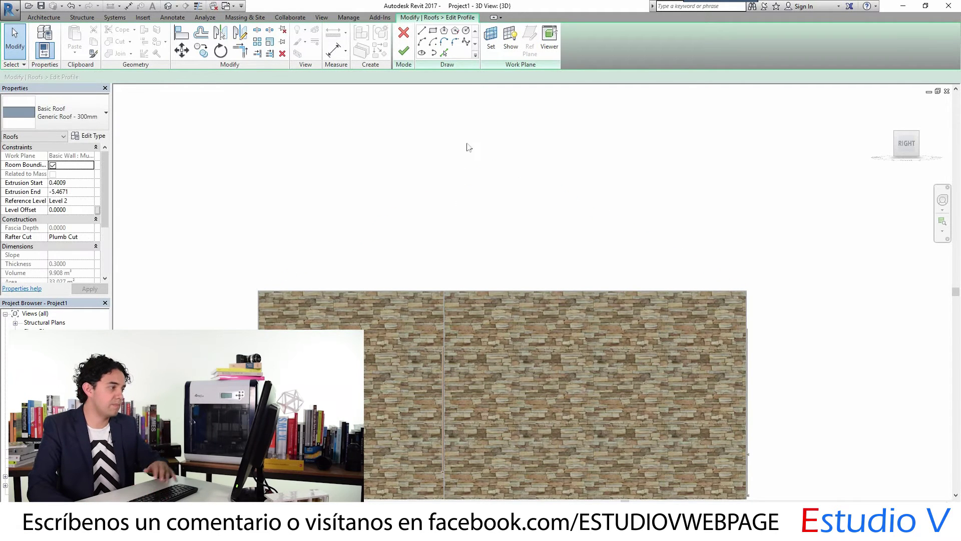
scroll(466, 146, up, 1)
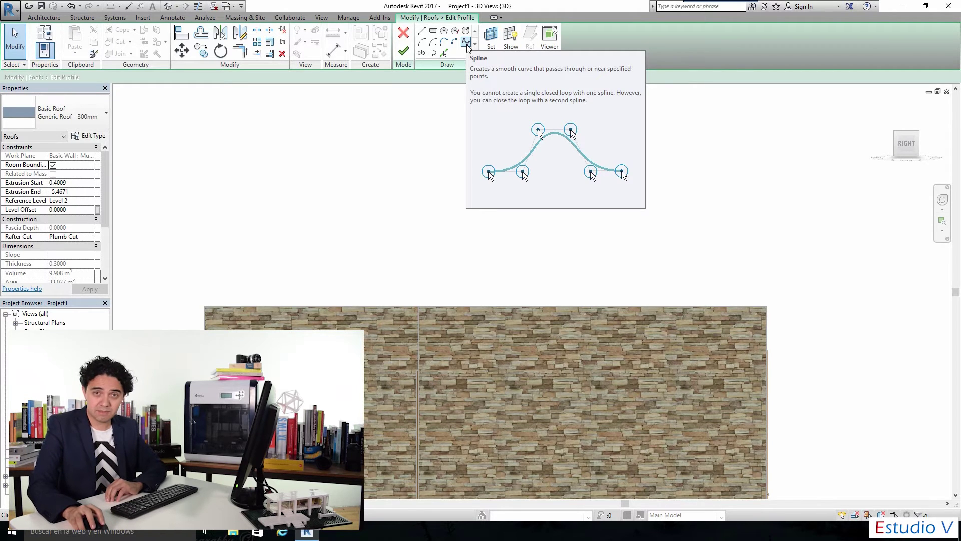
- Sketch a two-peaked wavy spline of eight points above the wall and finish the profile
click(466, 42)
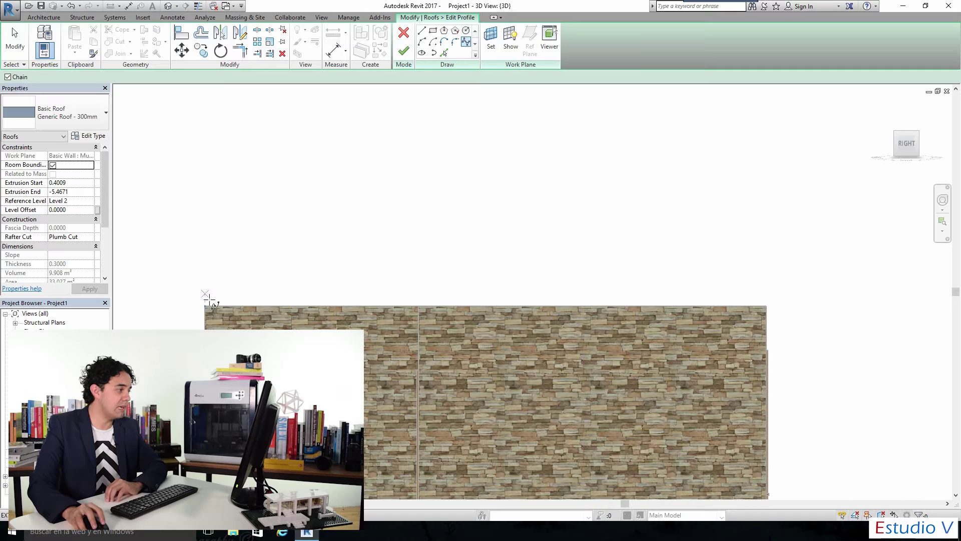
click(205, 282)
click(319, 135)
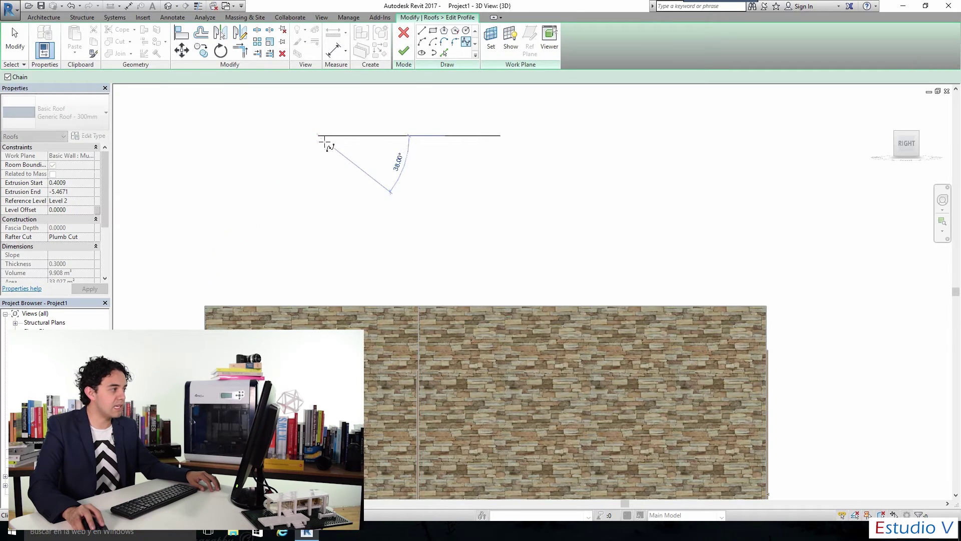
click(350, 136)
click(418, 269)
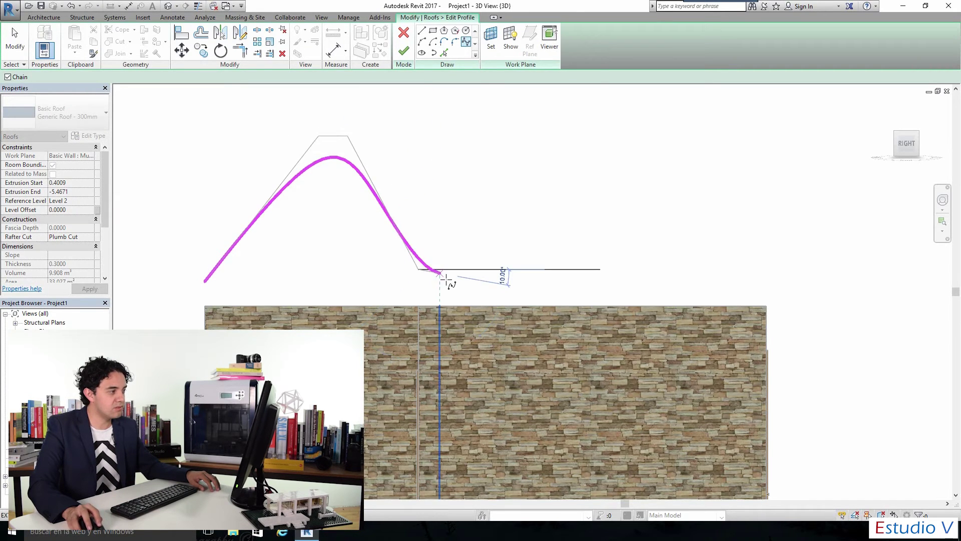
click(580, 133)
click(609, 134)
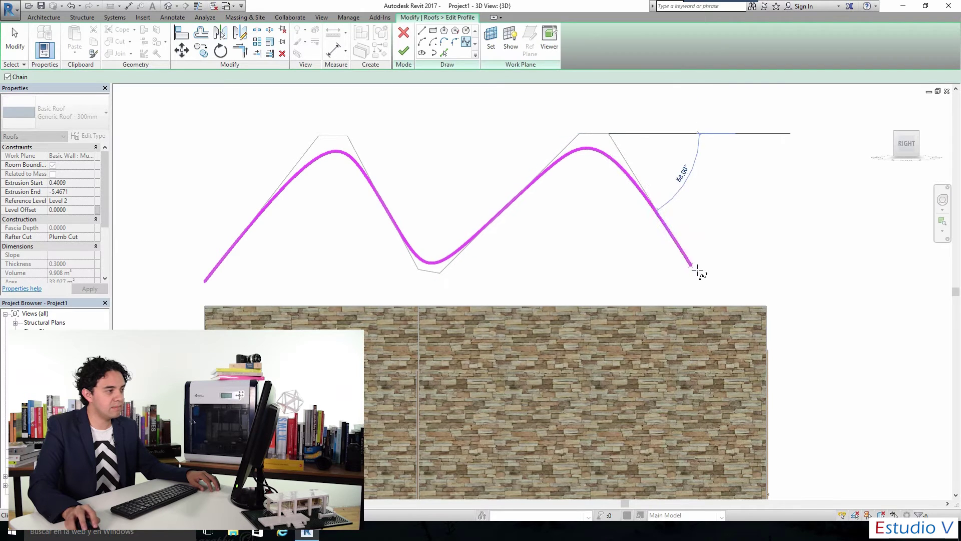
click(674, 294)
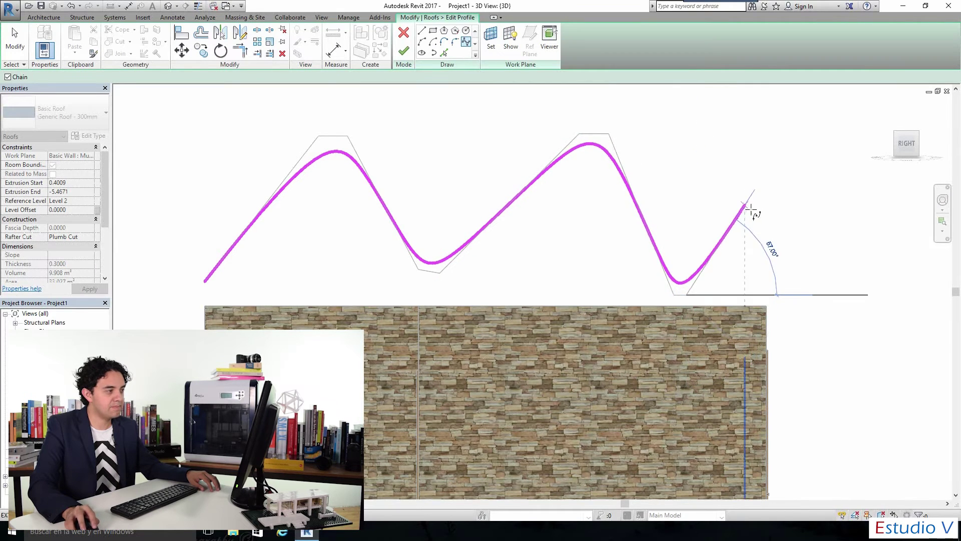
click(755, 192)
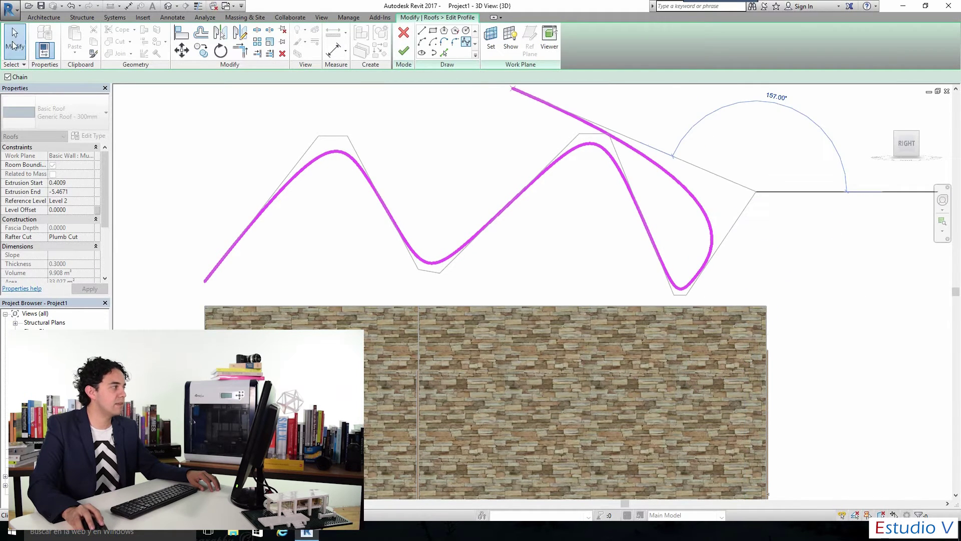
key(Escape)
key(Escape)
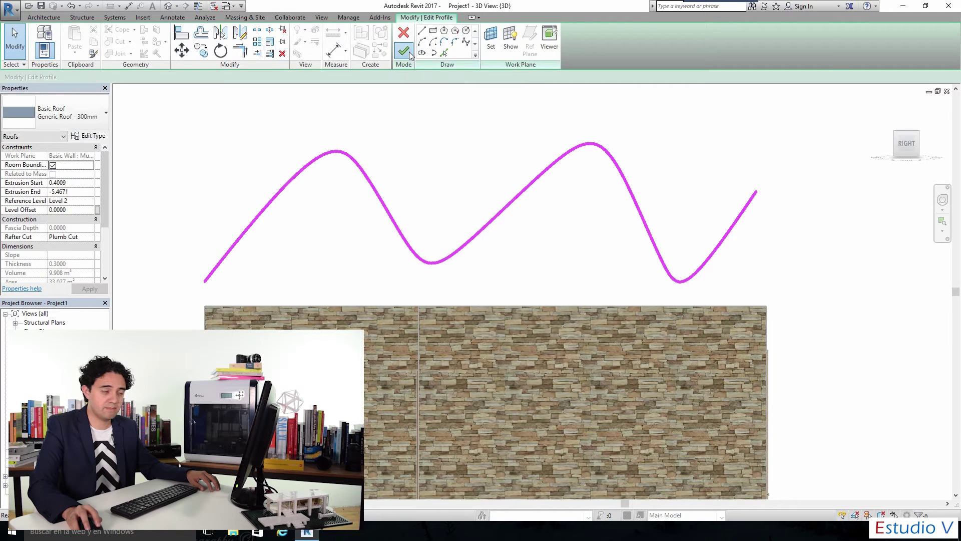
click(409, 52)
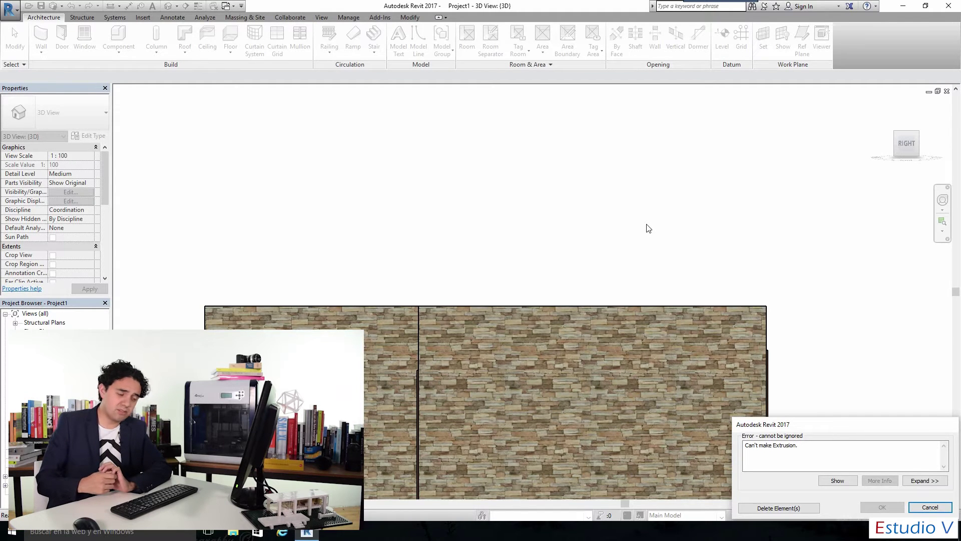
- Cancel the 'Can't make Extrusion' error to keep editing the wavy spline roof profile
click(930, 507)
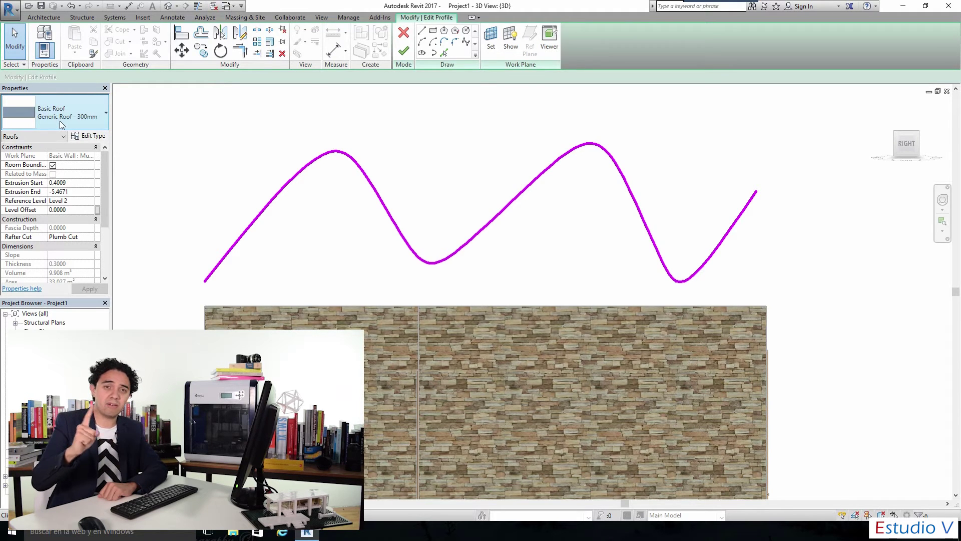
- Thin the roof type's structure layer from 0.3 to 0.1, then finish the wavy extrusion roof
click(96, 140)
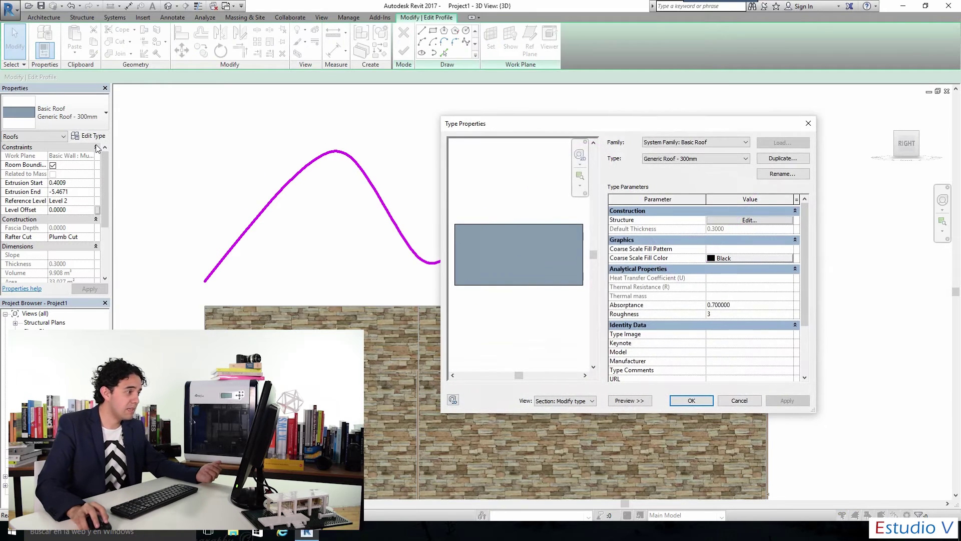
click(721, 220)
click(735, 223)
key(BackSpace)
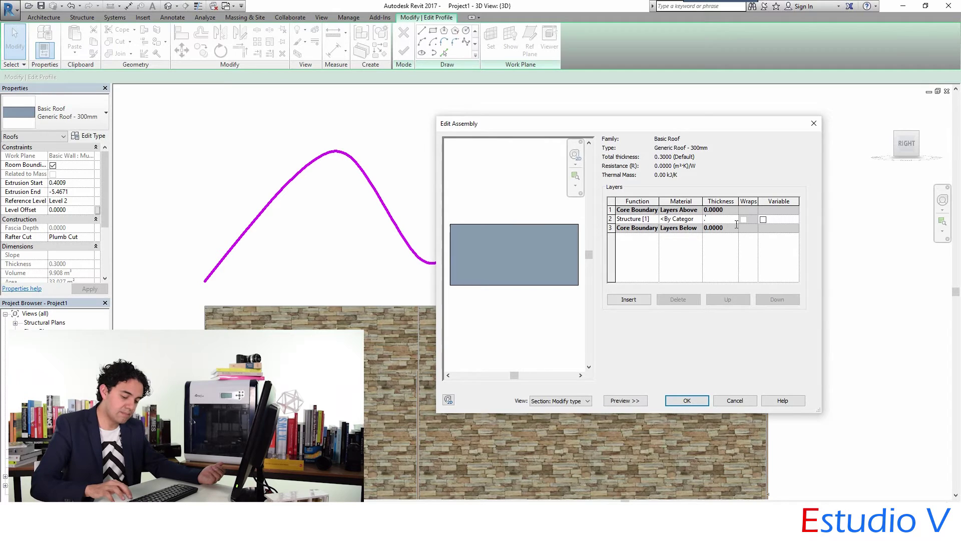
text(1000)
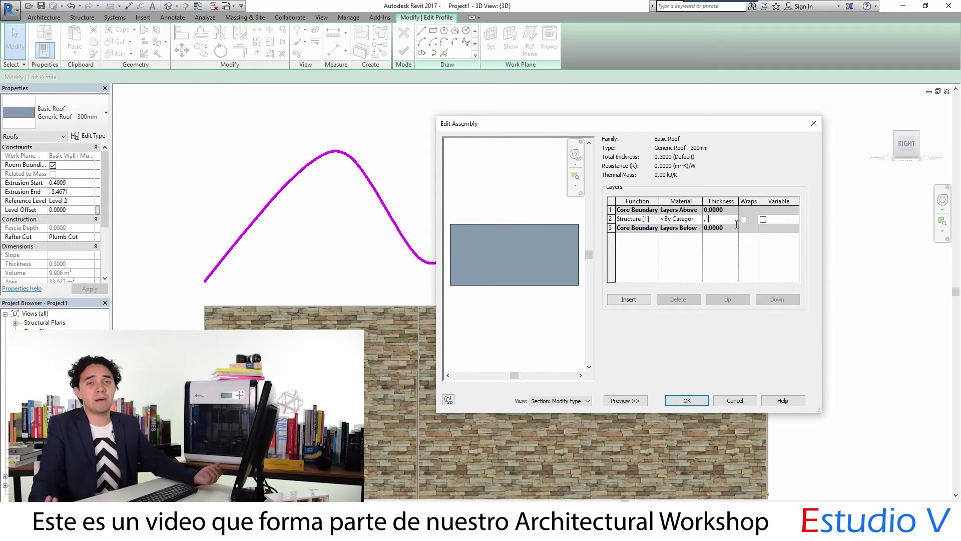
click(687, 400)
click(689, 400)
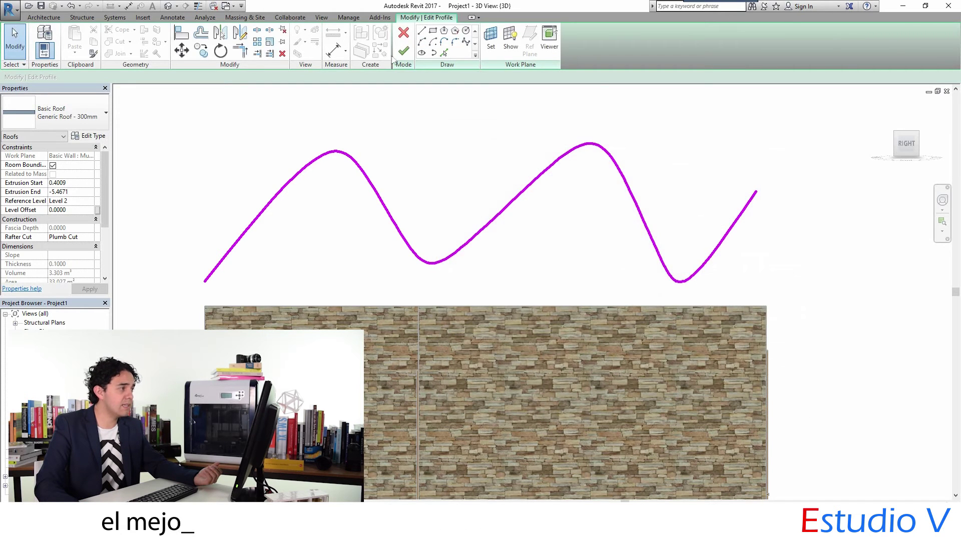
click(403, 50)
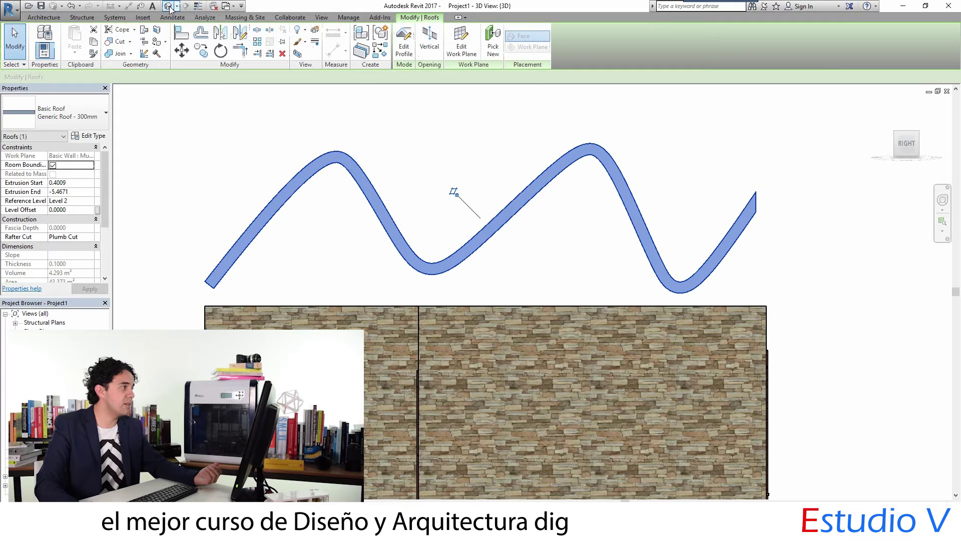
- View the house from an overhead 3D corner, orbit to face the roof, and select the stone wall
click(899, 138)
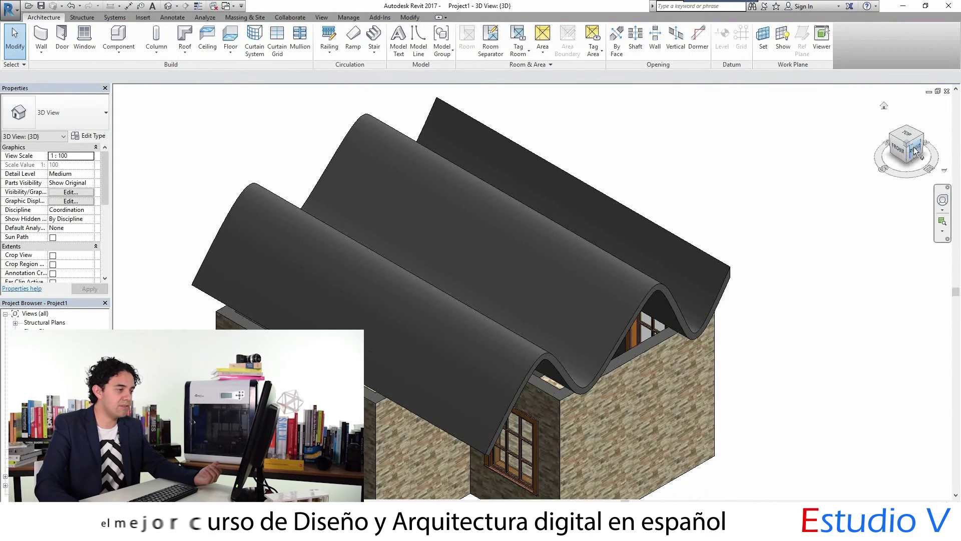
drag(909, 157, 810, 147)
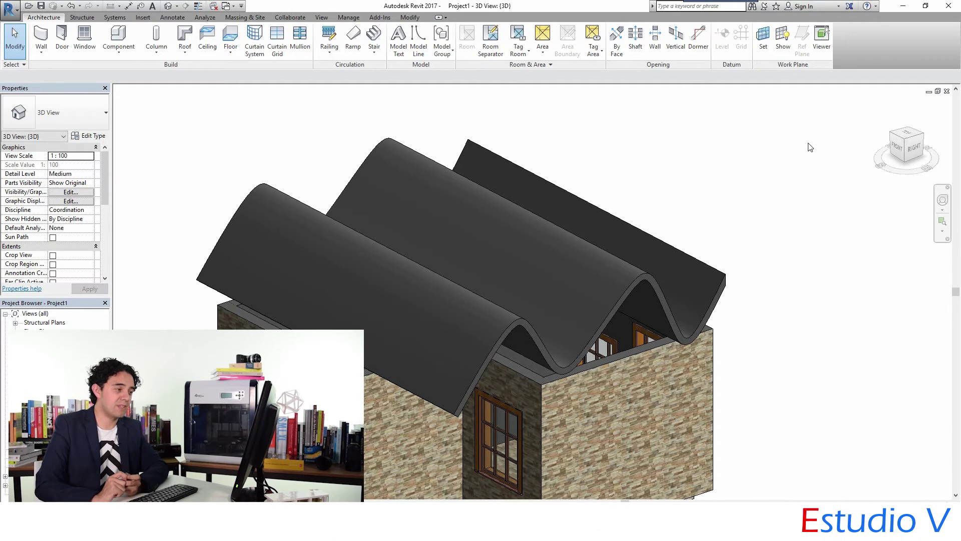
click(624, 360)
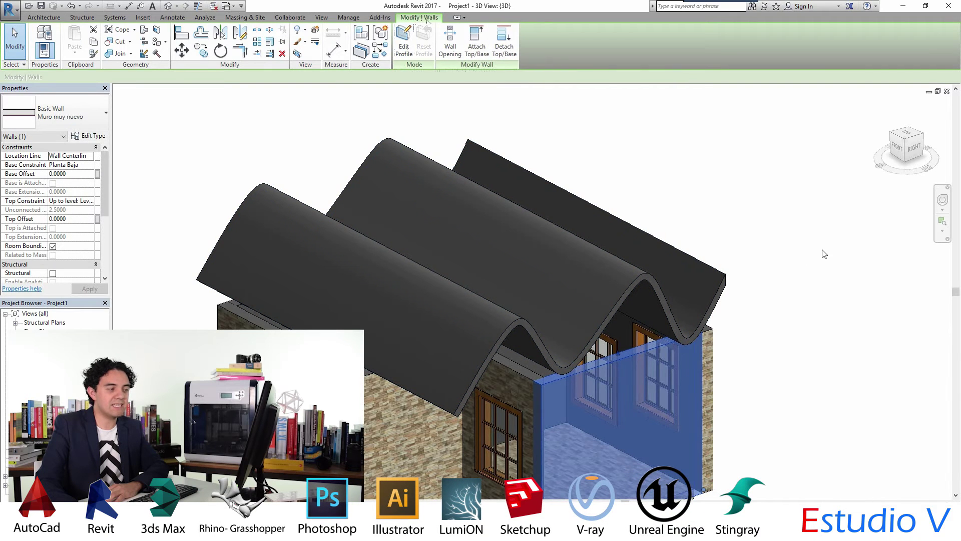
- Attach the top of the right gable's stone wall to the wavy roof, then check the corner view
shift+middle_drag(824, 254, 685, 218)
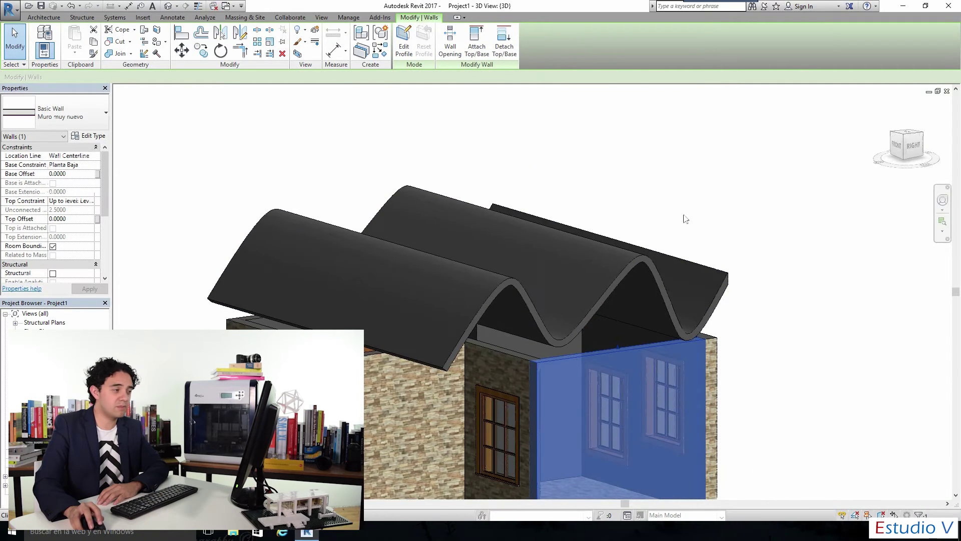
click(686, 219)
scroll(730, 333, up, 3)
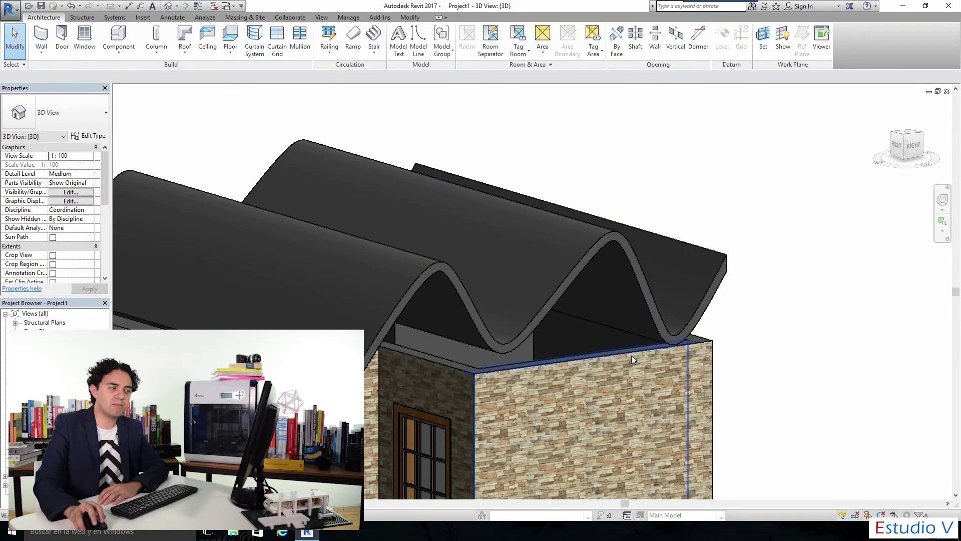
click(628, 349)
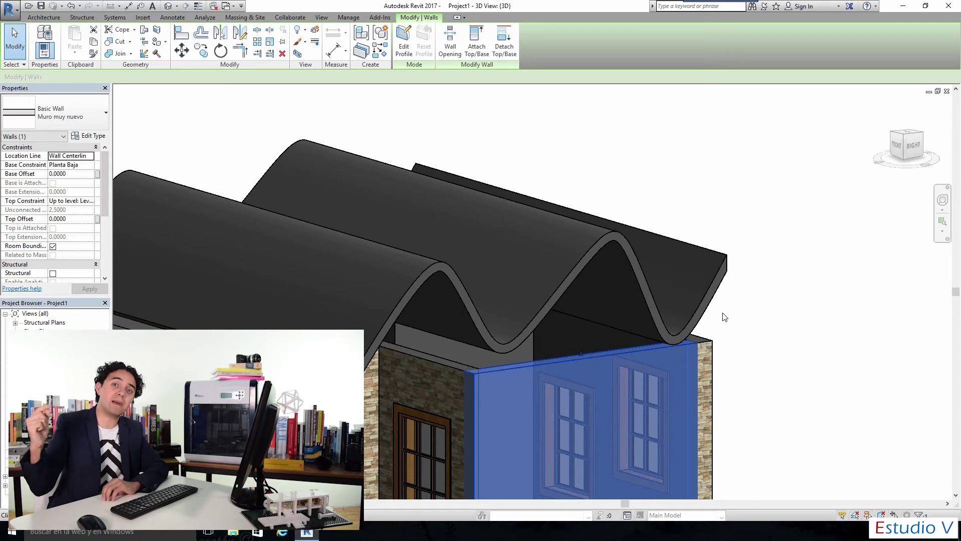
click(476, 46)
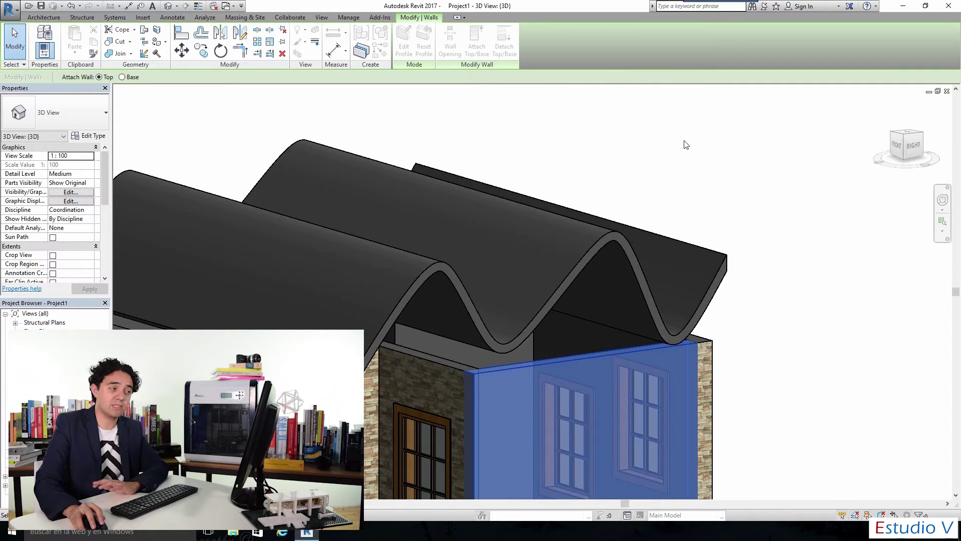
click(608, 245)
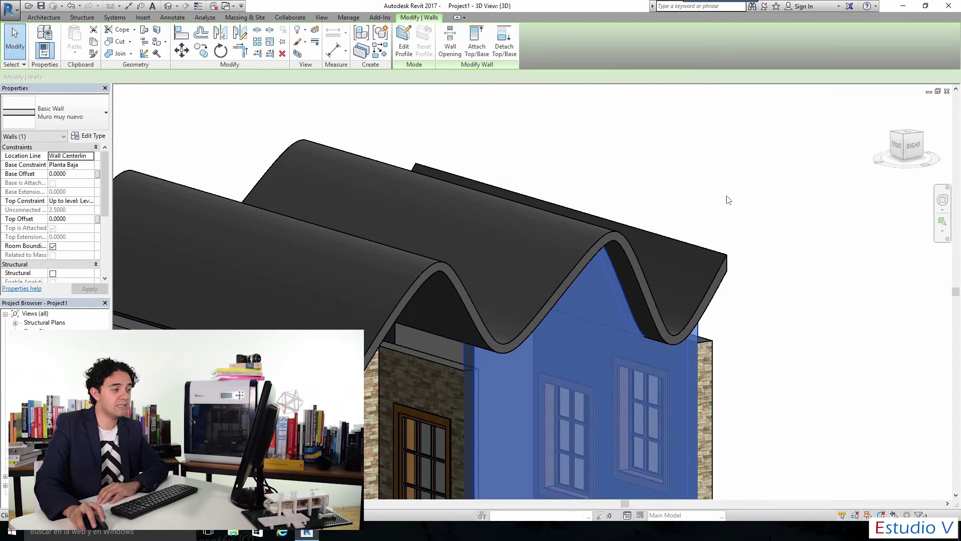
click(727, 200)
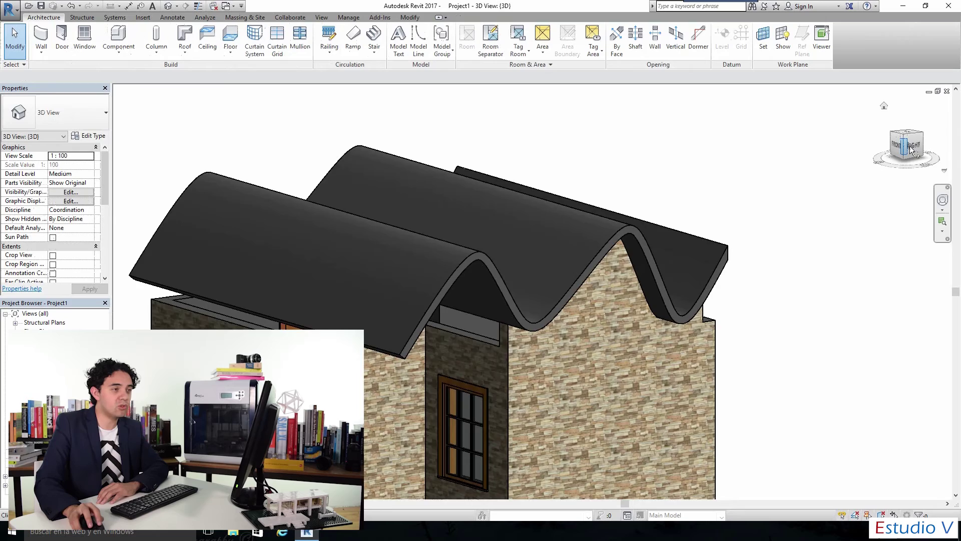
click(913, 146)
shift+middle_drag(604, 434, 550, 401)
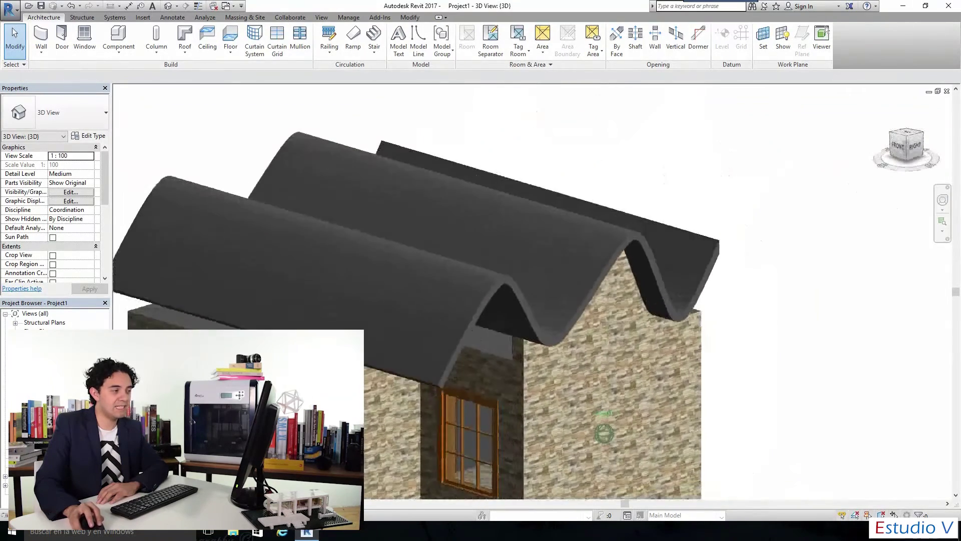
click(906, 139)
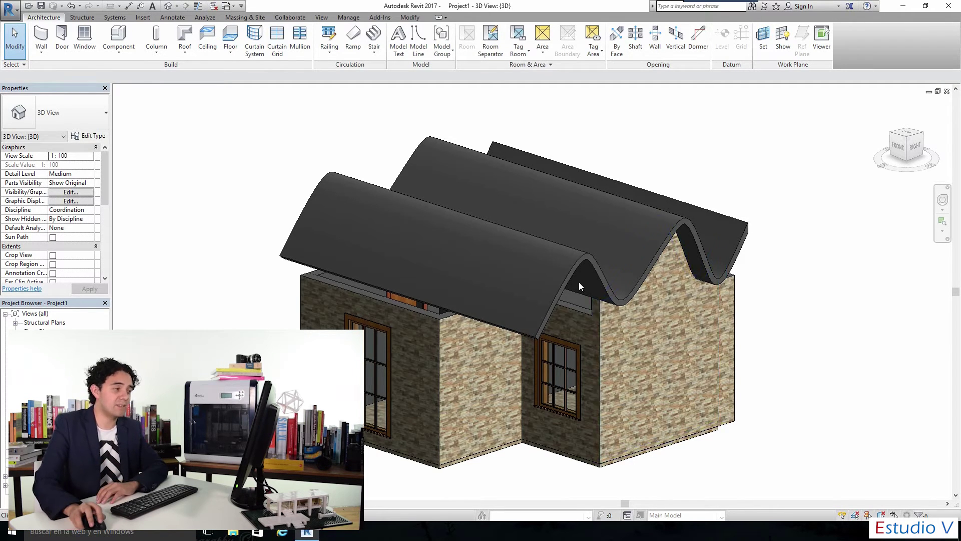
- Select the wavy roof and open the Level 2 floor plan
click(581, 256)
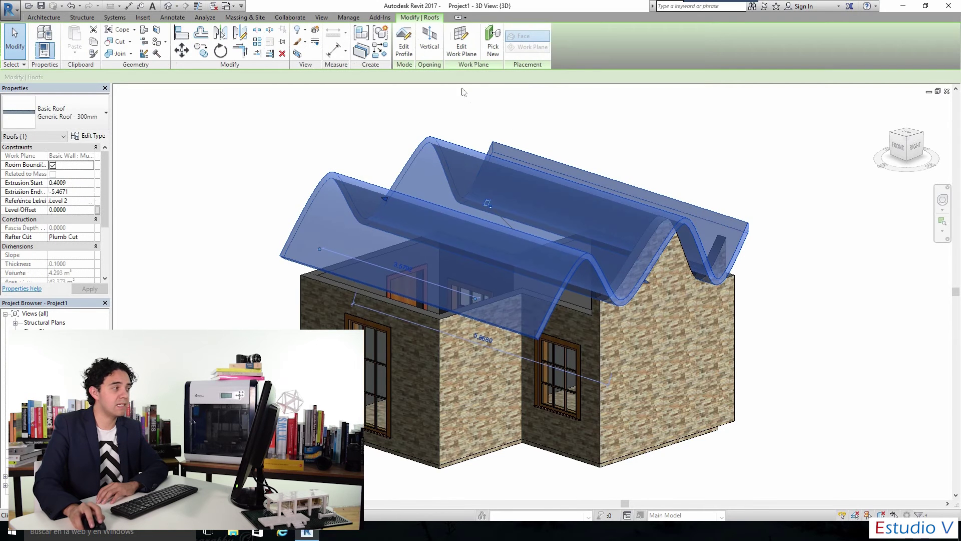
click(404, 41)
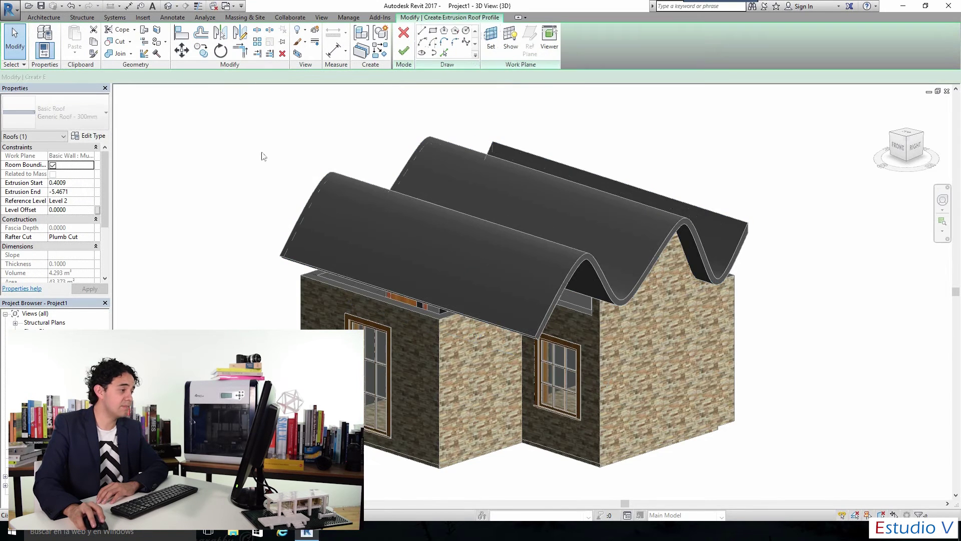
double_click(43, 349)
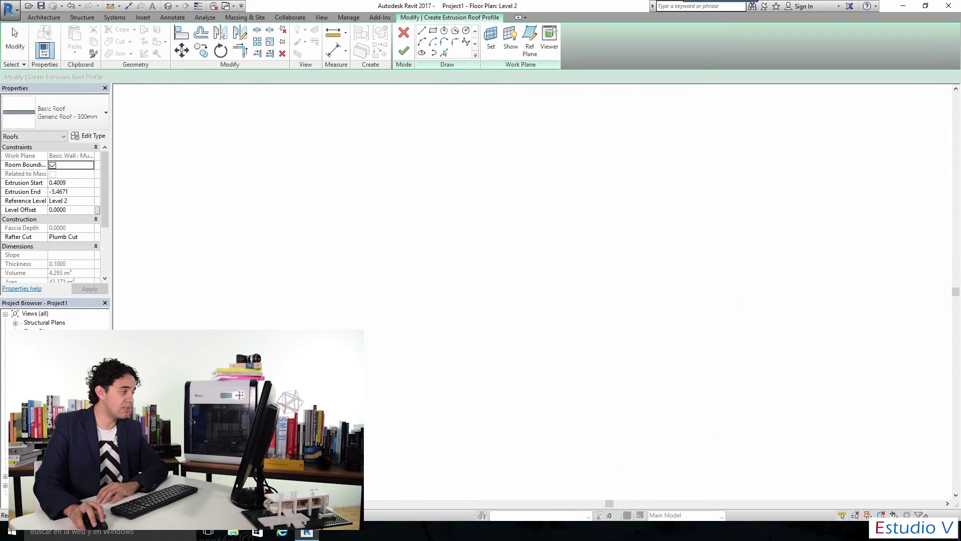
scroll(505, 258, down, 3)
scroll(506, 258, up, 2)
scroll(506, 258, up, 2)
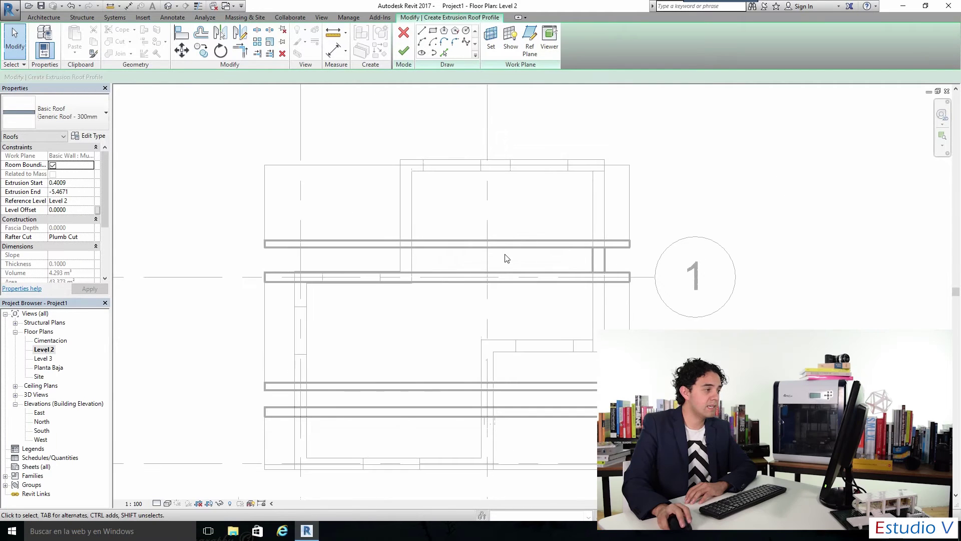
scroll(468, 197, down, 3)
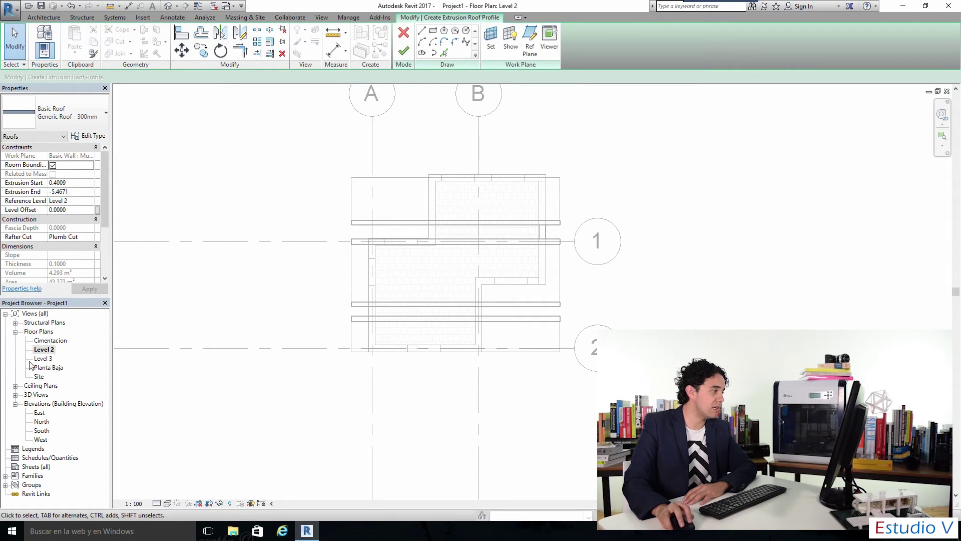
- Return to the 3D view and look straight down on the roof, zoomed in
click(170, 6)
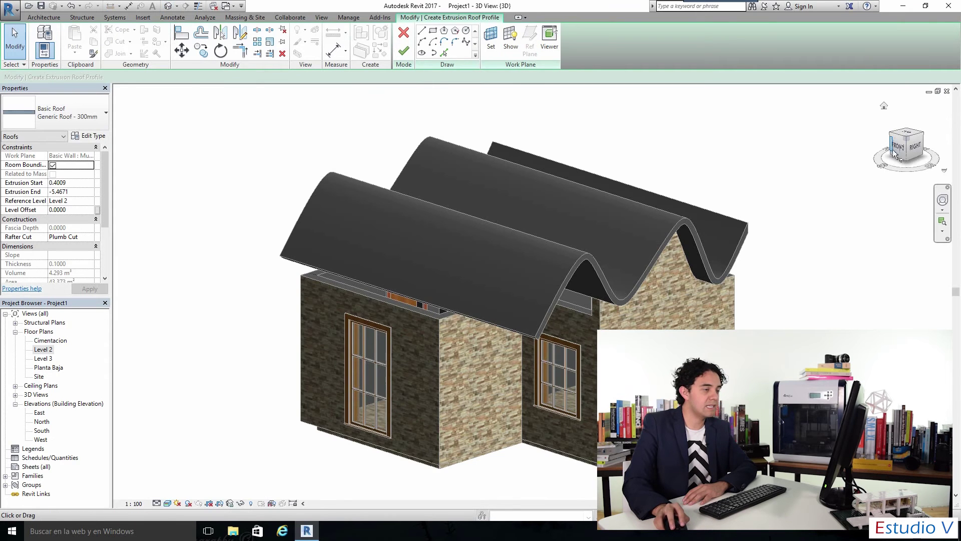
click(910, 139)
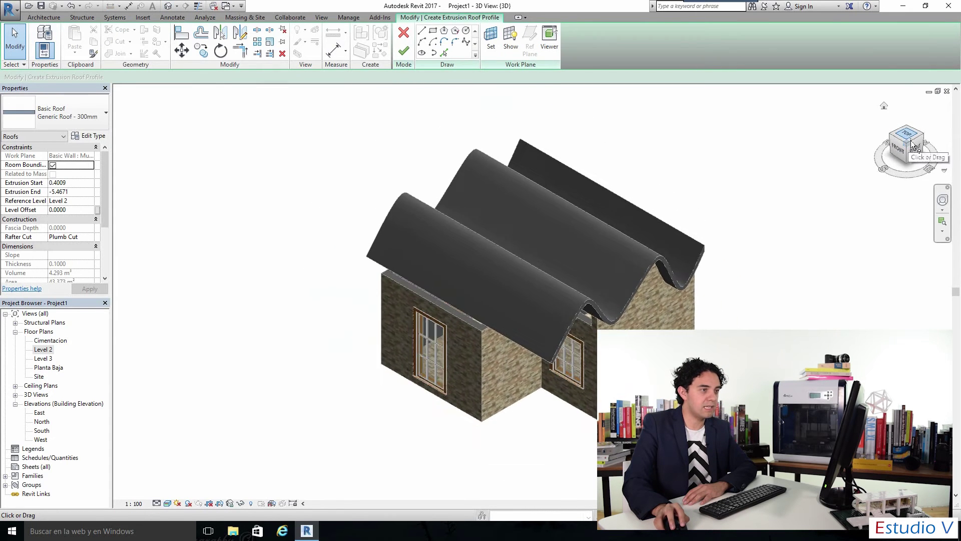
scroll(644, 264, up, 2)
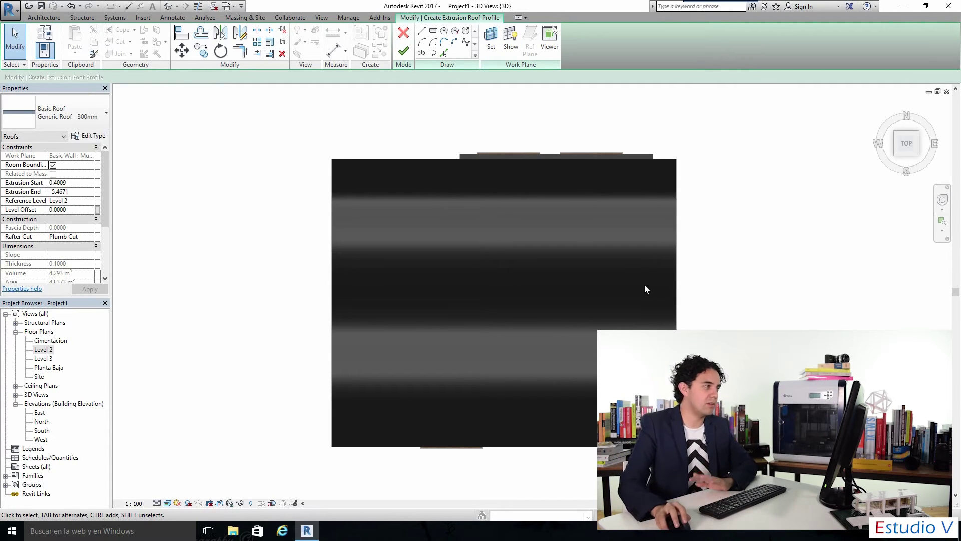
- Sketch circles of varying sizes over the right, upper-left and lower parts of the roof
click(466, 32)
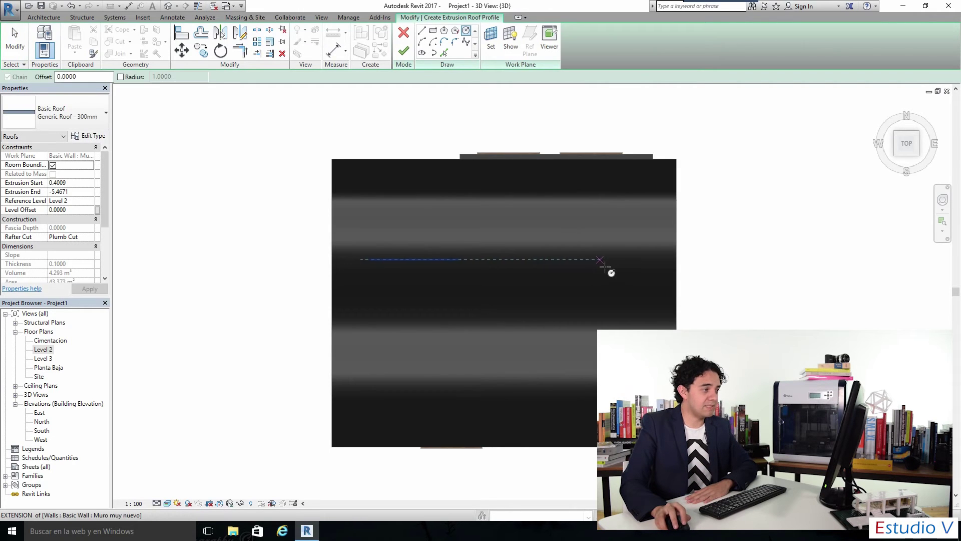
click(601, 260)
click(602, 214)
click(410, 259)
click(410, 226)
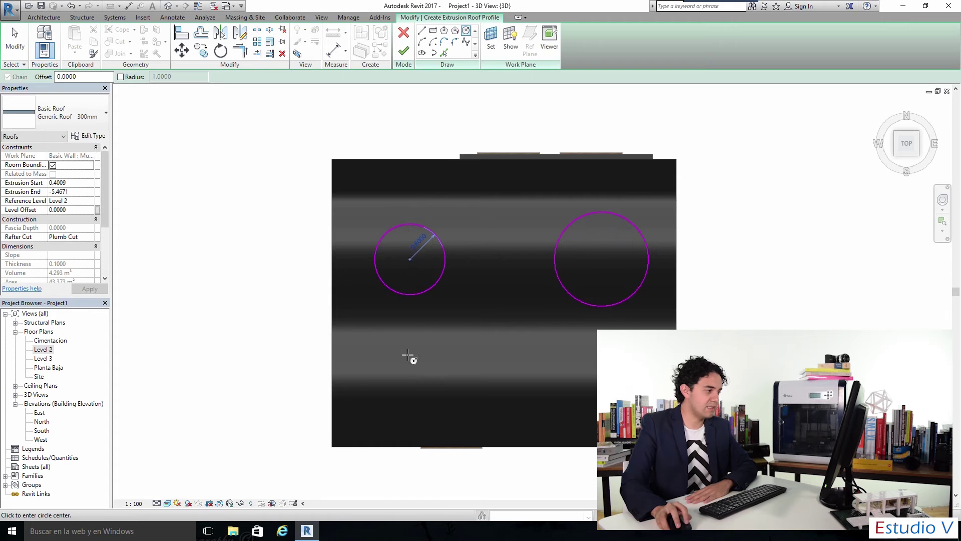
click(371, 398)
click(430, 371)
click(425, 344)
click(518, 367)
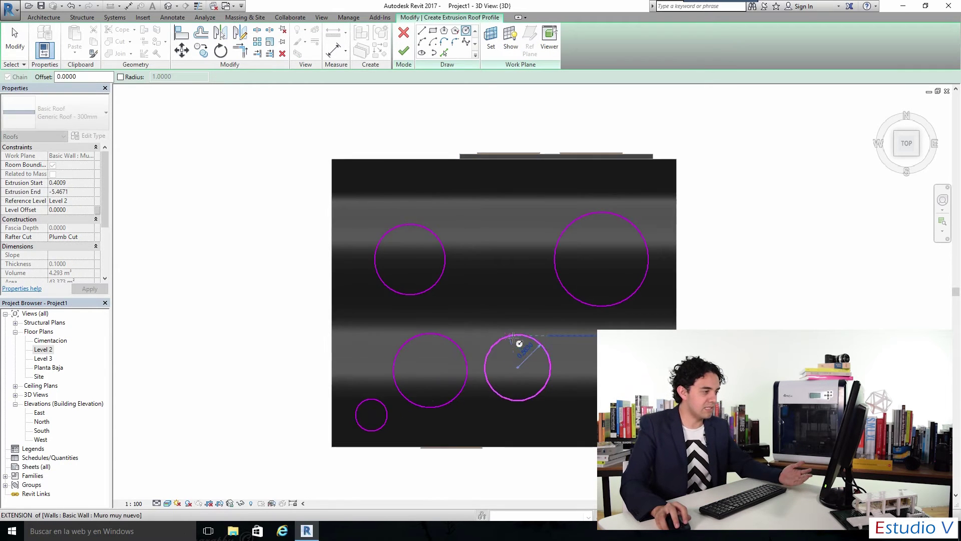
click(539, 344)
- Add circles mid-roof, near the top and at the top corners, then finish to cut the openings
click(506, 288)
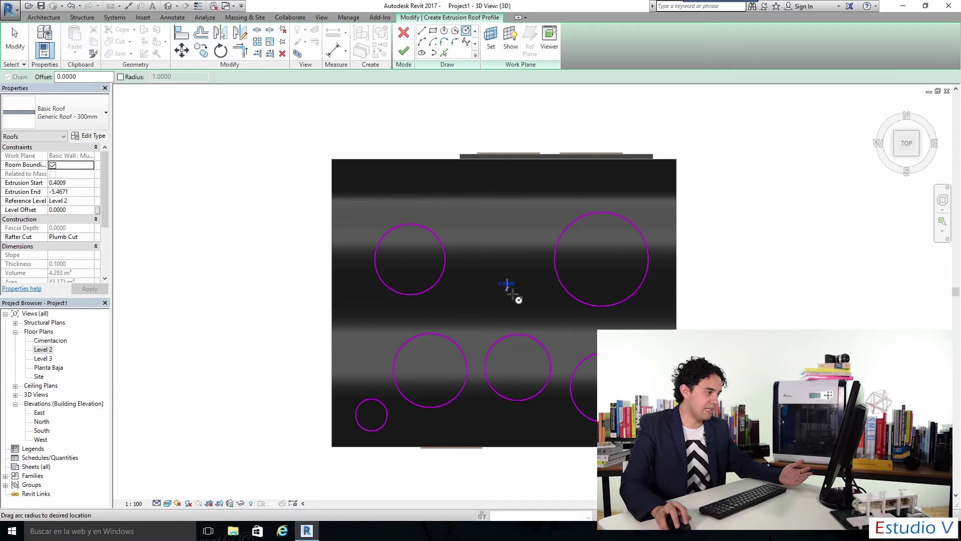
click(496, 265)
click(485, 219)
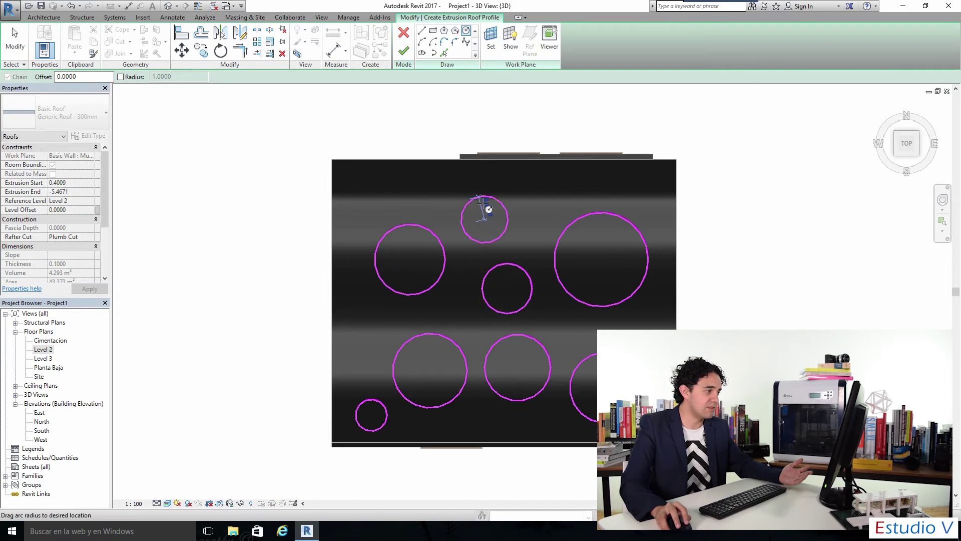
click(481, 199)
click(371, 199)
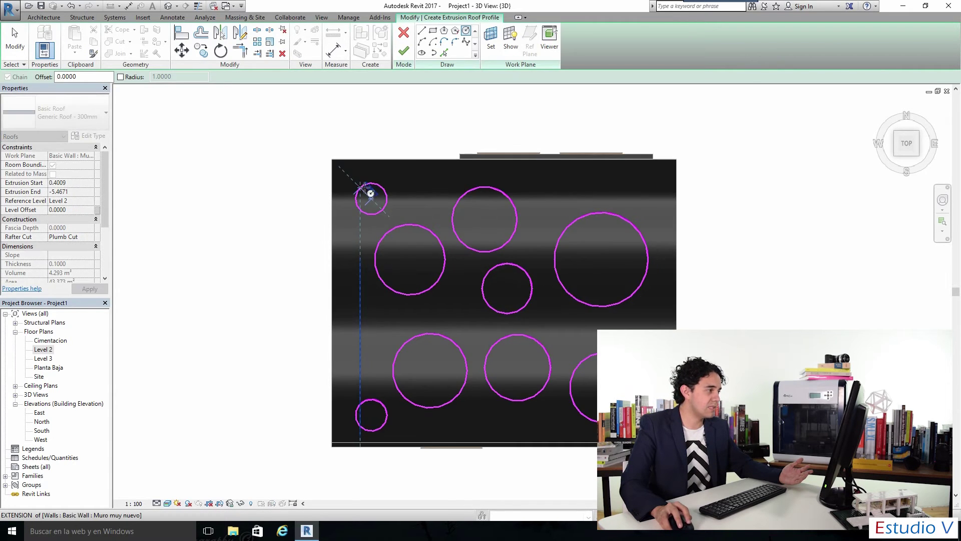
click(383, 187)
click(642, 186)
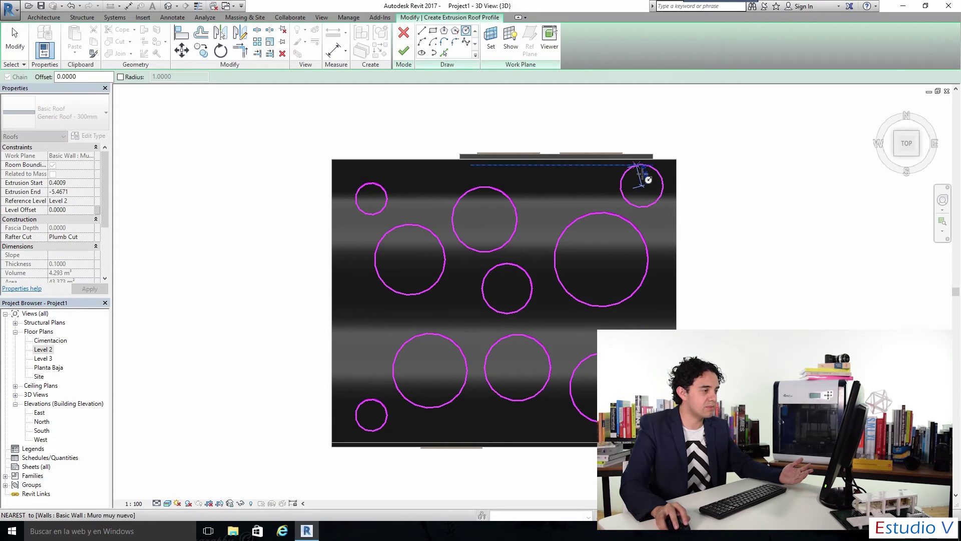
click(643, 171)
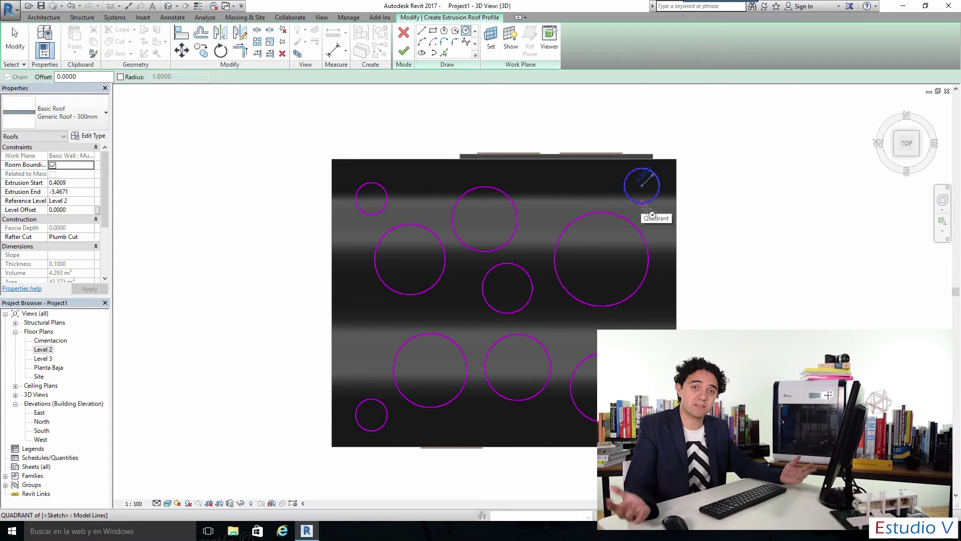
click(646, 207)
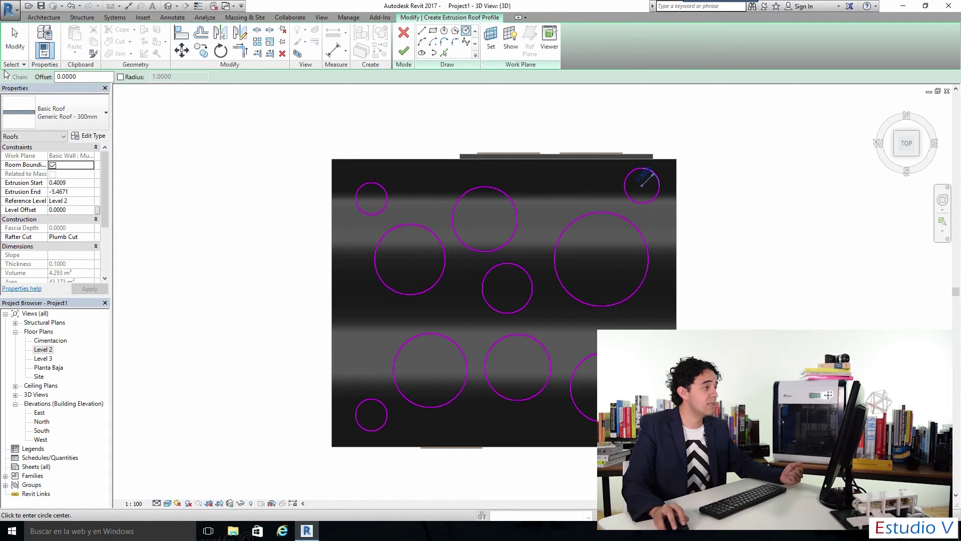
click(407, 52)
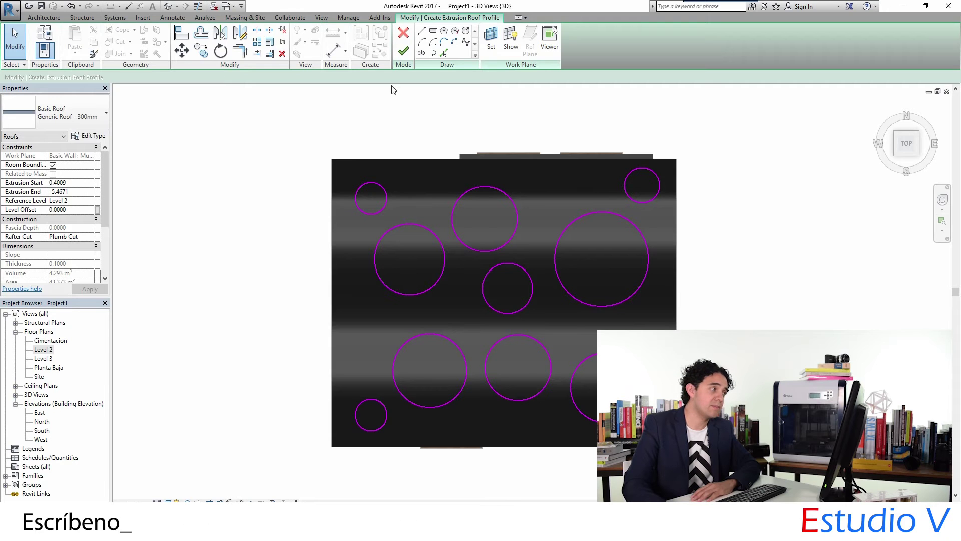
click(404, 50)
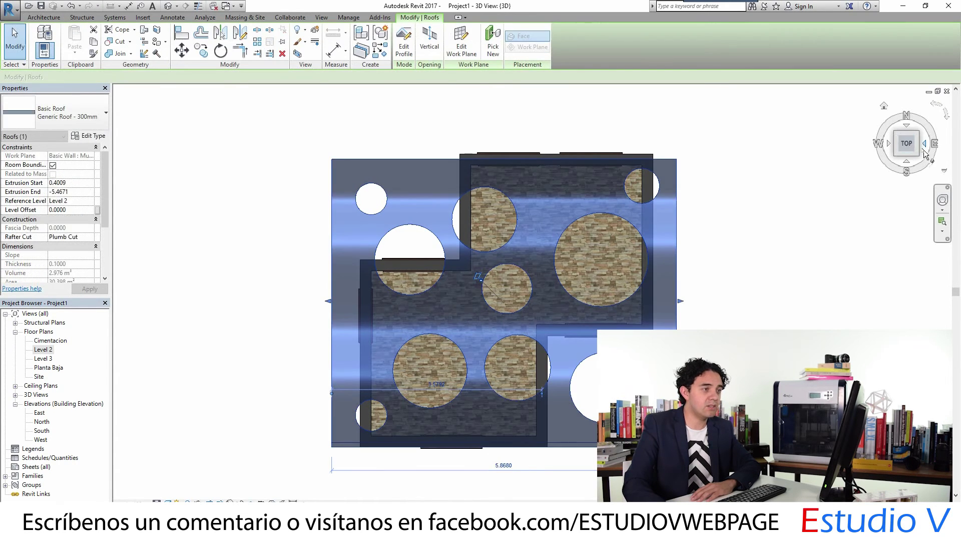
- Orbit around the perforated roof in 3D, briefly select a wall, then return to the top view
click(919, 155)
key(Escape)
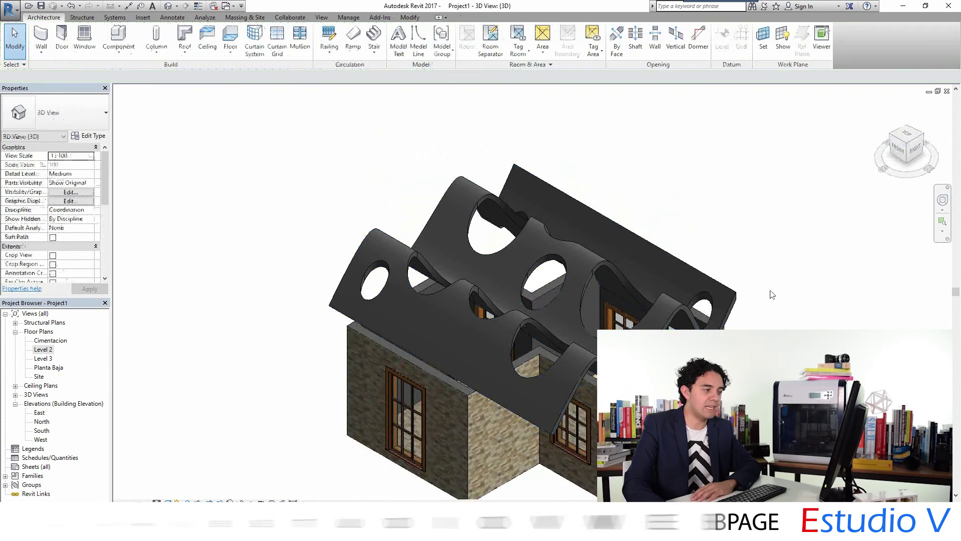
drag(910, 163, 881, 153)
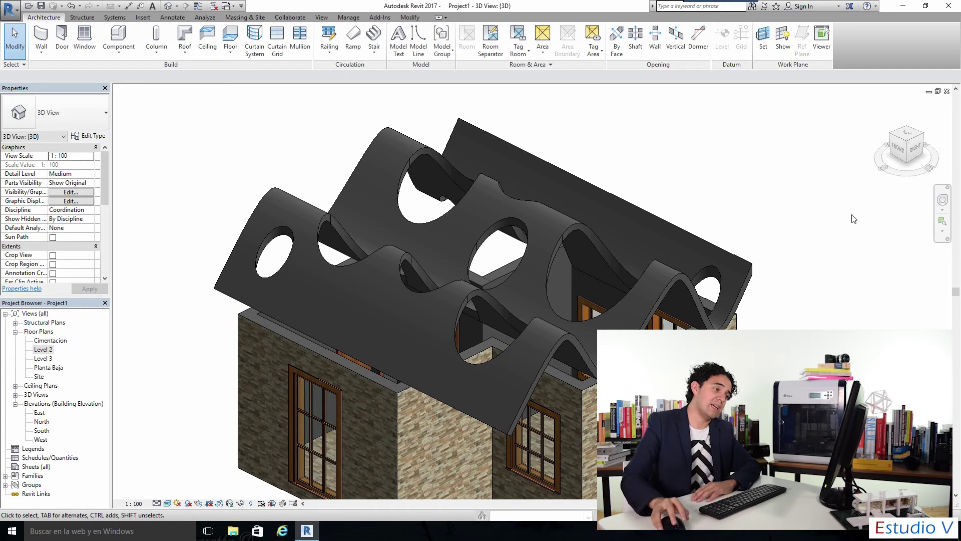
click(588, 400)
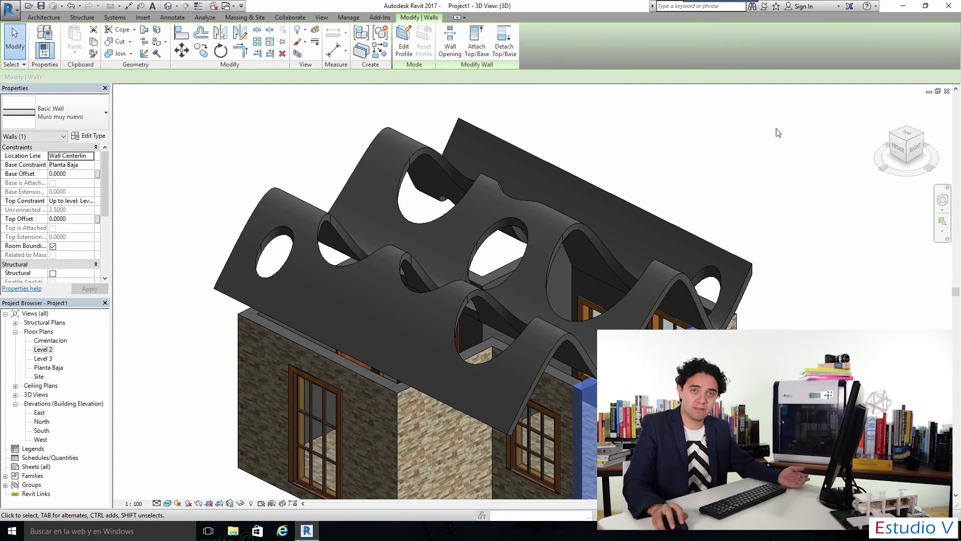
click(740, 138)
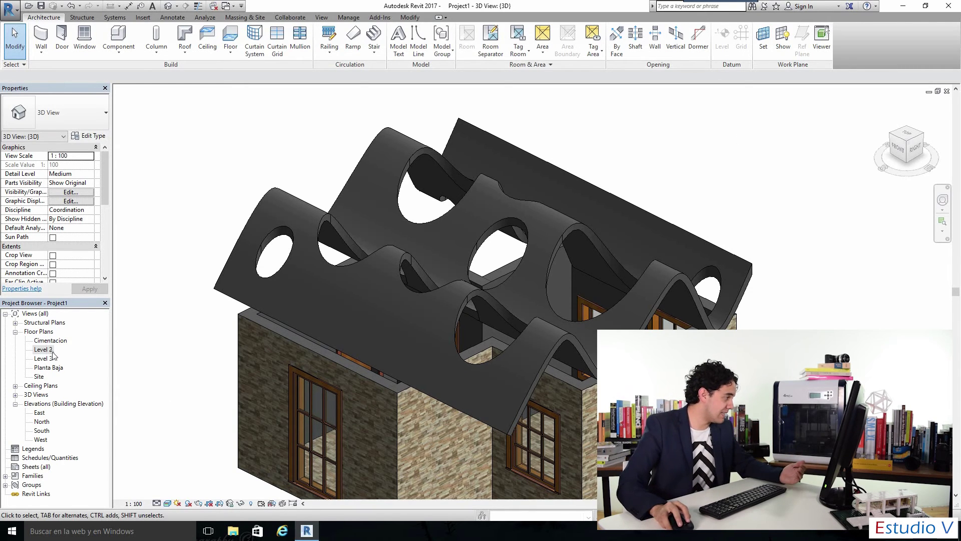
mouse_move(906, 145)
click(911, 138)
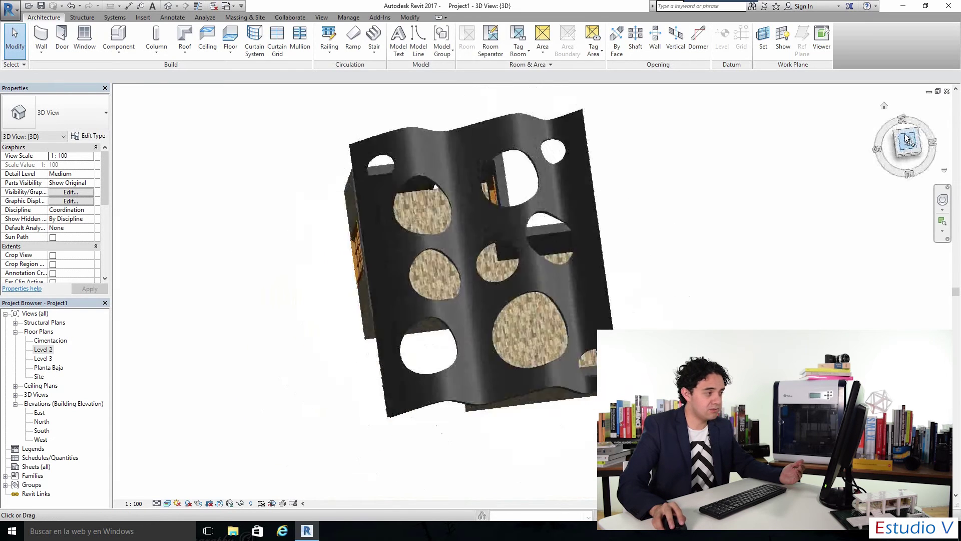
- Reopen the roof's profile sketch, finish it unchanged, and start a vertical opening cut
click(576, 152)
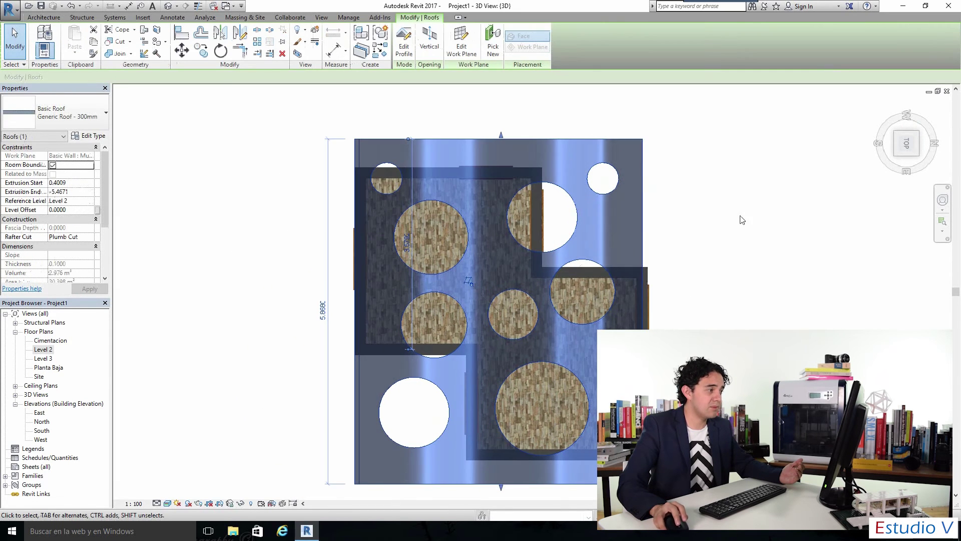
click(402, 59)
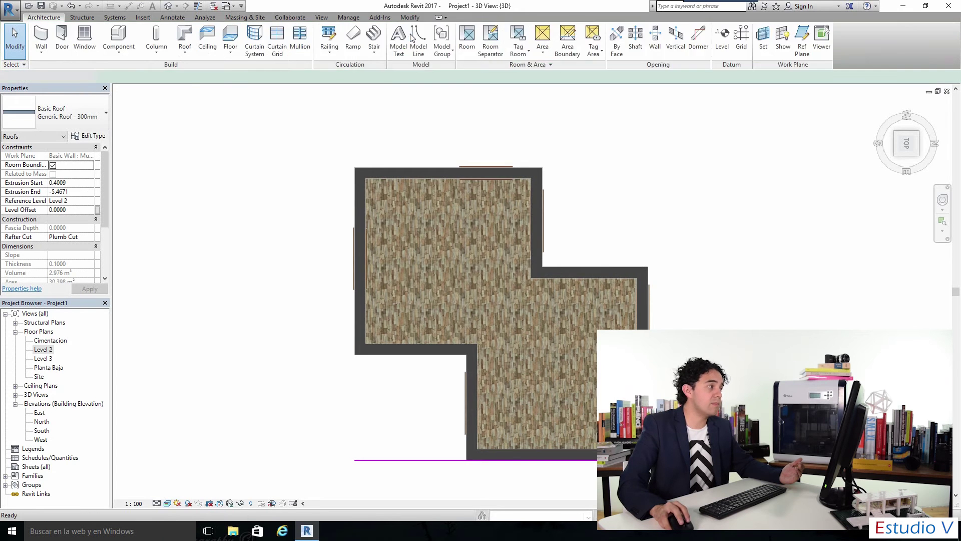
click(404, 34)
click(404, 48)
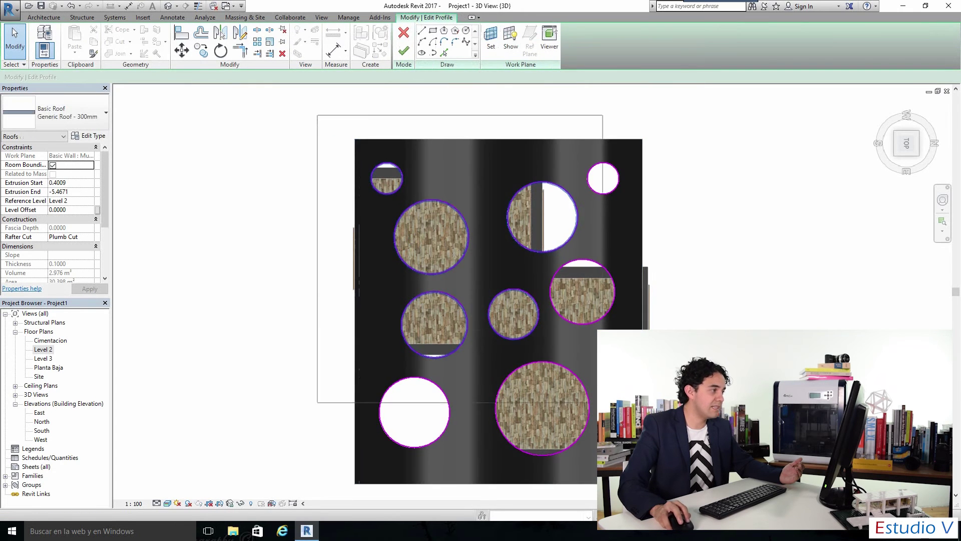
click(377, 129)
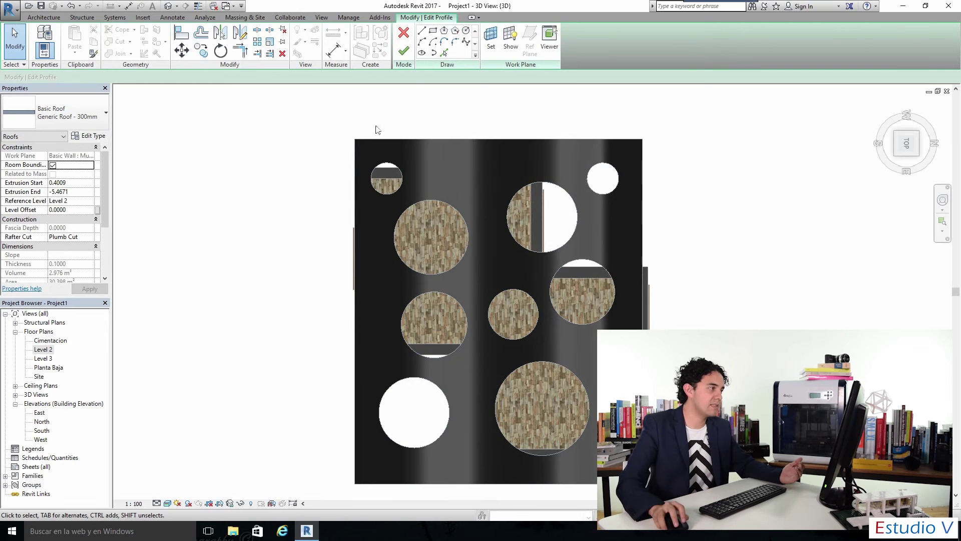
click(408, 53)
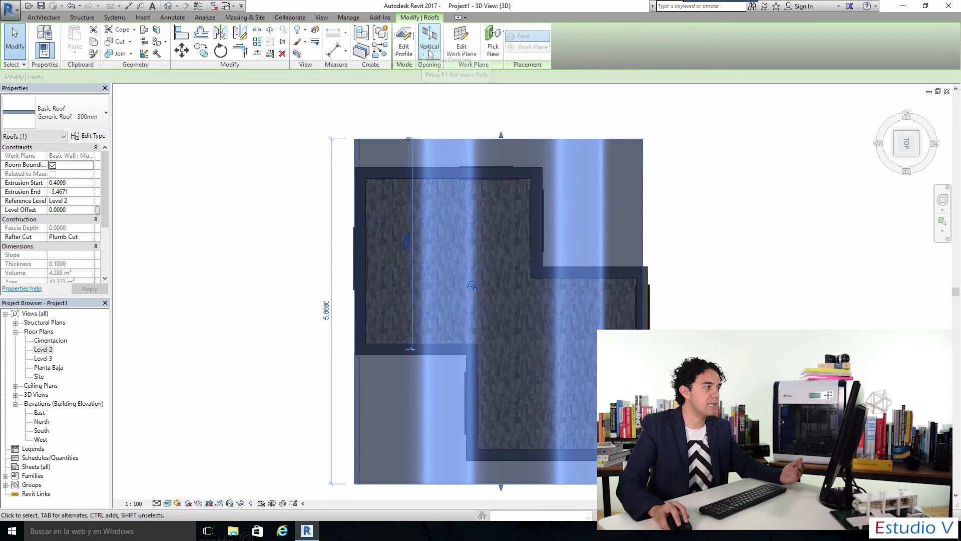
click(428, 50)
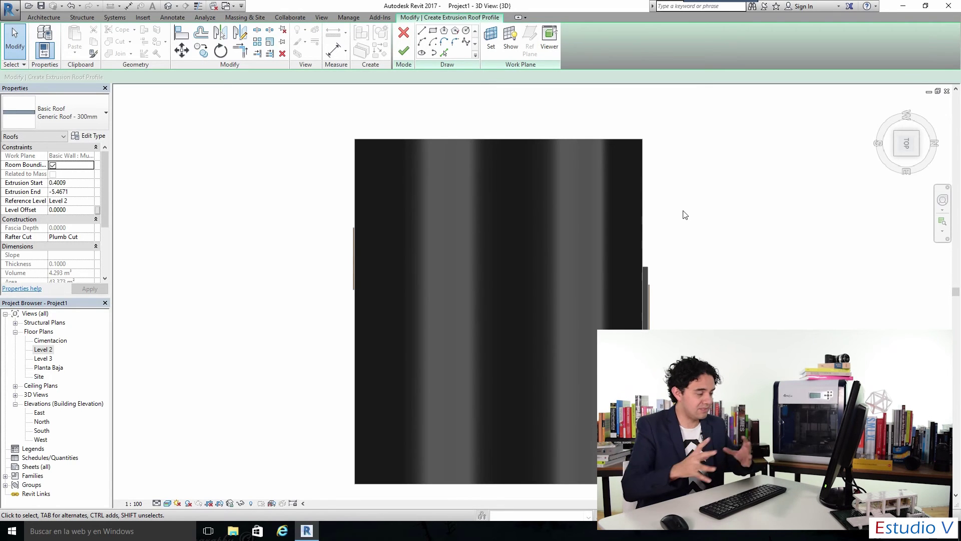
- Sketch a circle near the roof's top-left corner
click(466, 32)
click(375, 163)
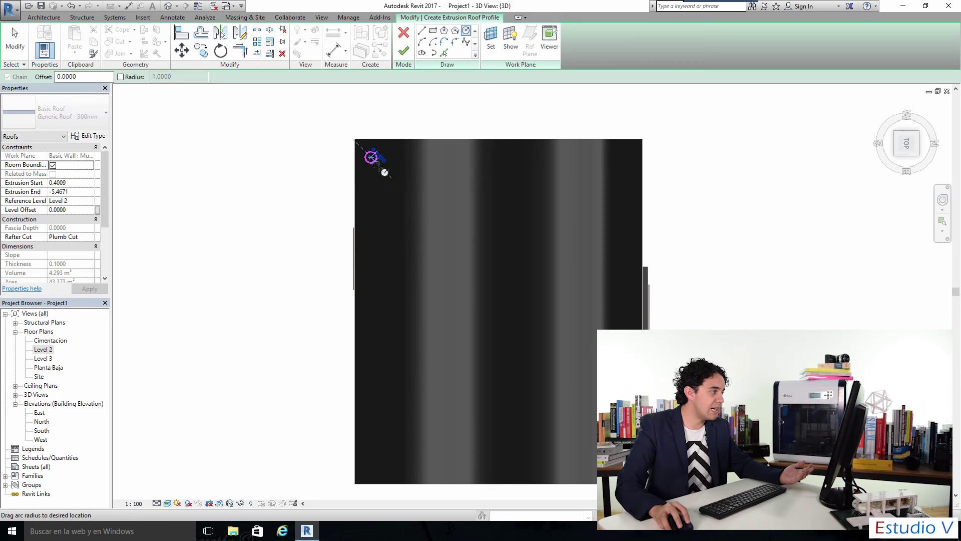
scroll(382, 169, up, 3)
click(389, 174)
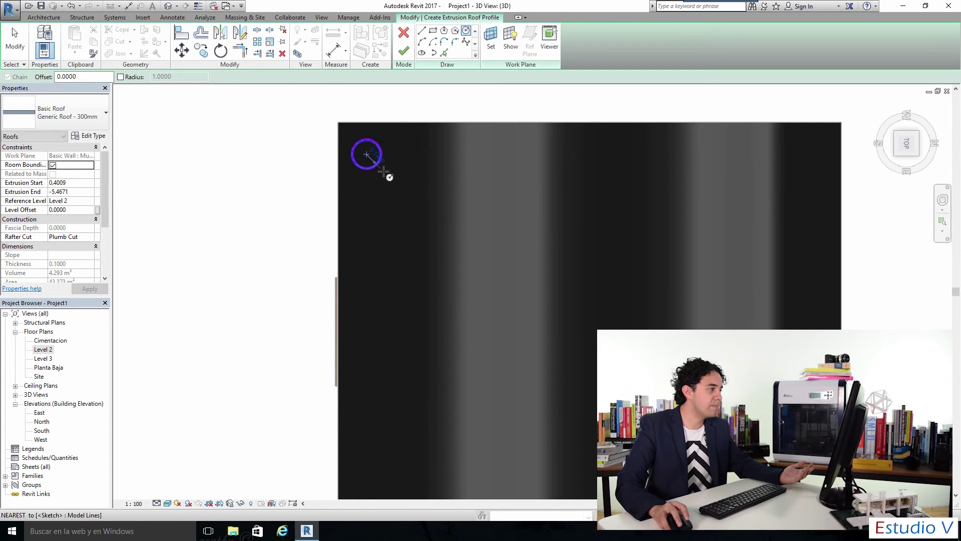
- Copy the circle nine times to the right, forming a row of ten across the top
click(200, 56)
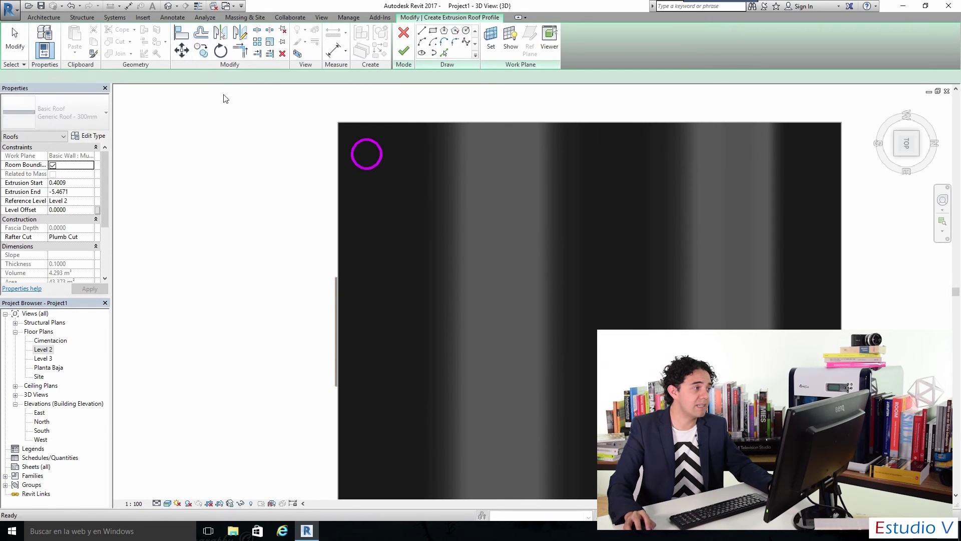
click(362, 170)
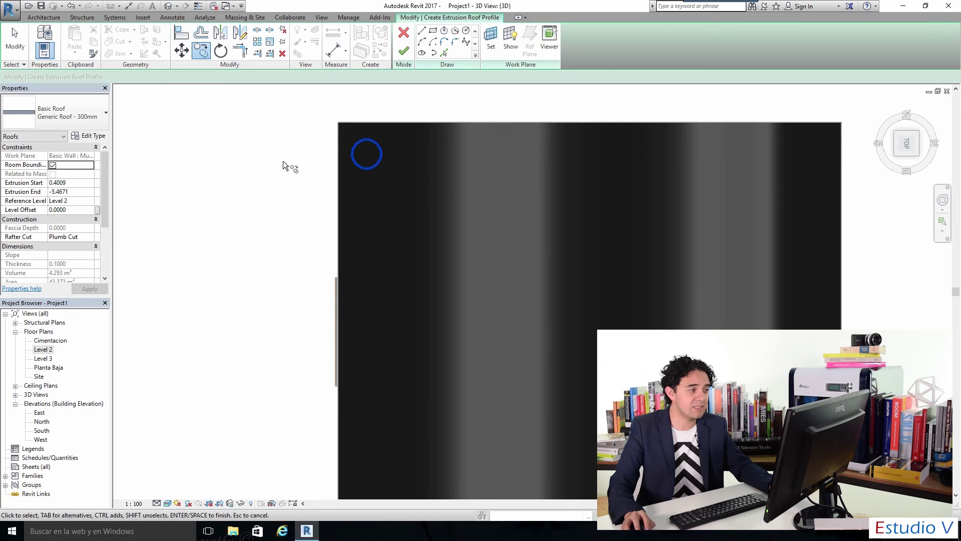
right_click(267, 134)
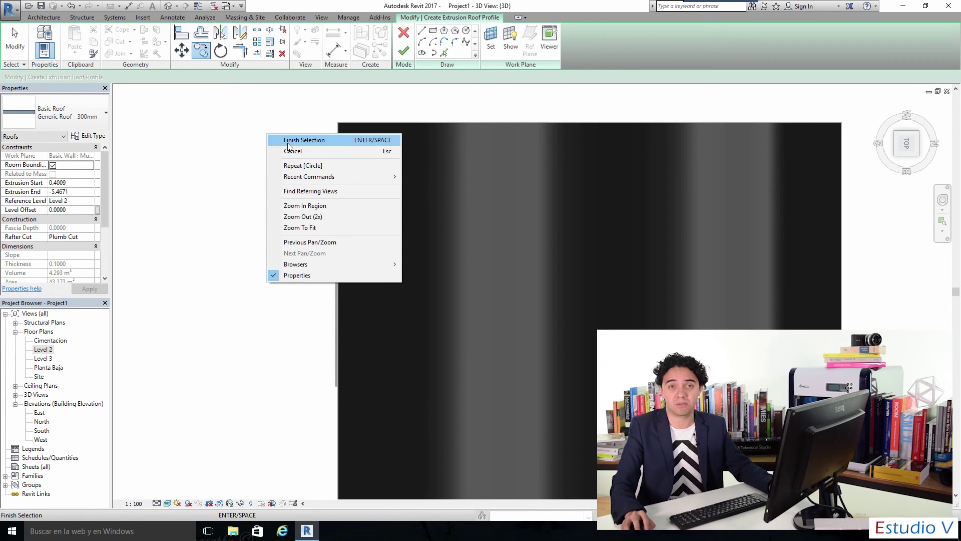
click(288, 142)
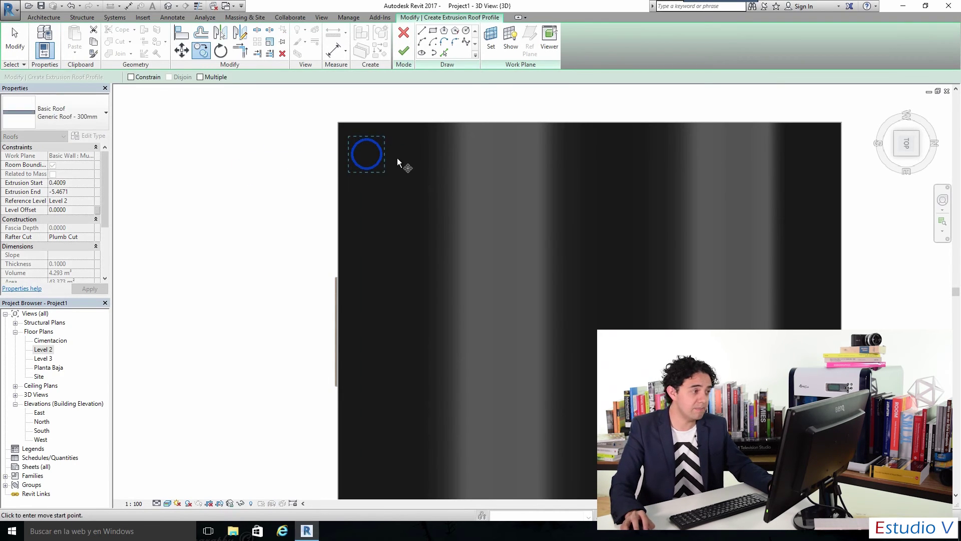
click(367, 155)
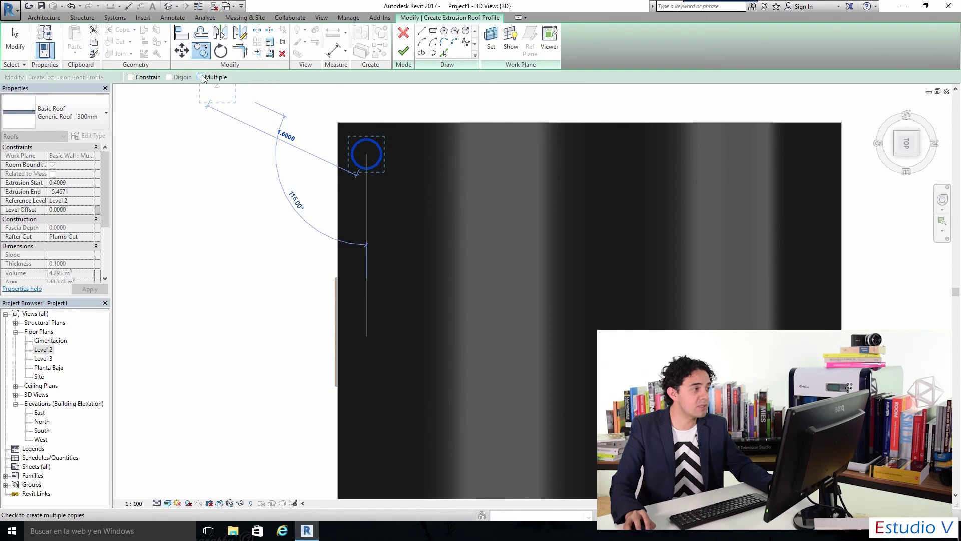
click(202, 77)
click(422, 162)
click(470, 162)
click(521, 162)
click(563, 163)
click(611, 162)
click(654, 163)
click(699, 160)
click(740, 159)
click(790, 158)
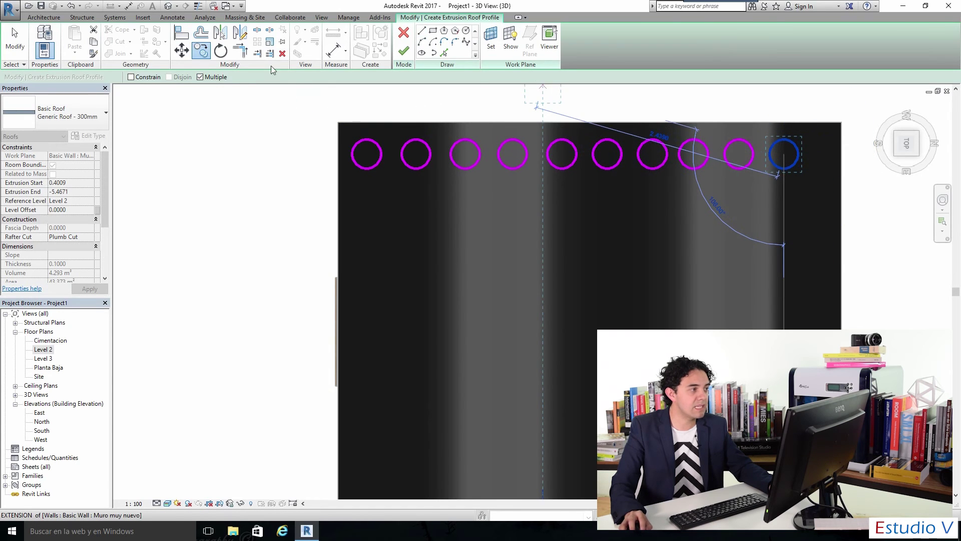
click(205, 53)
right_click(262, 119)
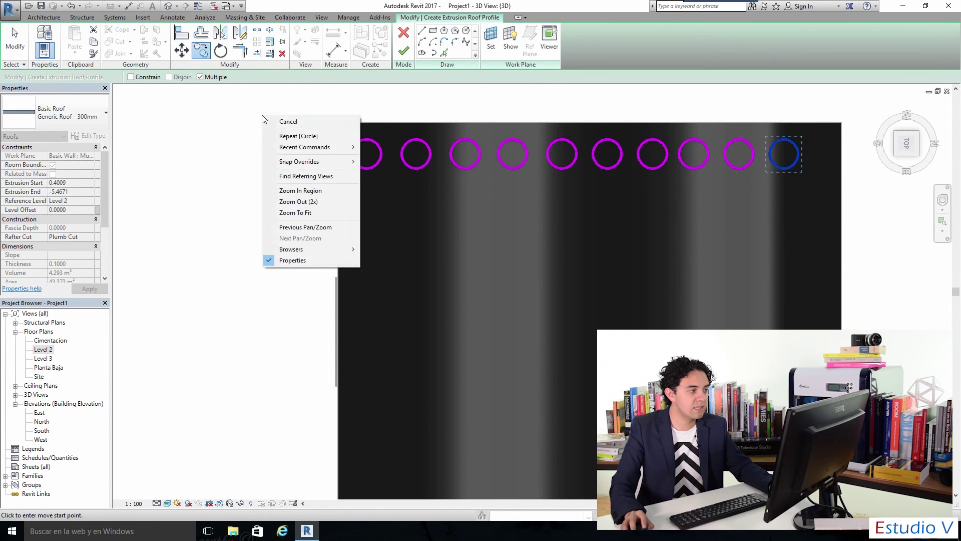
- Select the row of circles and copy it downward into five more rows
click(289, 123)
drag(307, 107, 756, 178)
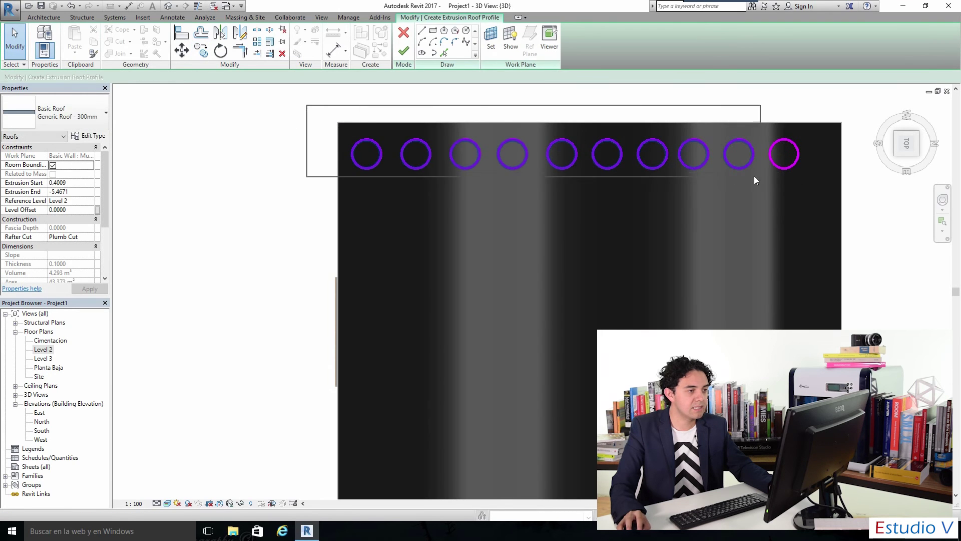
click(204, 56)
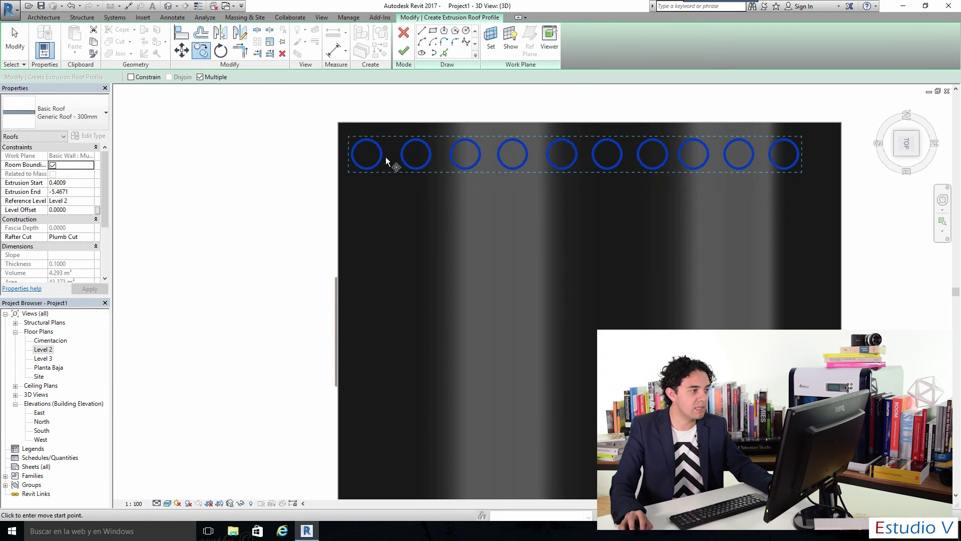
click(367, 155)
click(371, 203)
click(370, 245)
click(370, 291)
click(368, 340)
click(370, 383)
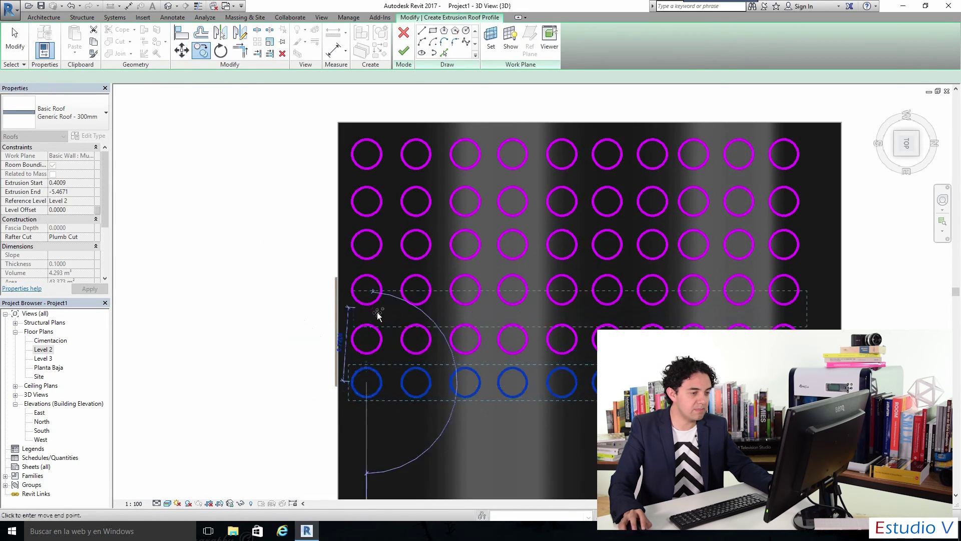
- Add six more rows down to the roof's bottom edge, completing a ten-by-twelve circle grid
scroll(378, 315, down, 2)
scroll(376, 435, up, 1)
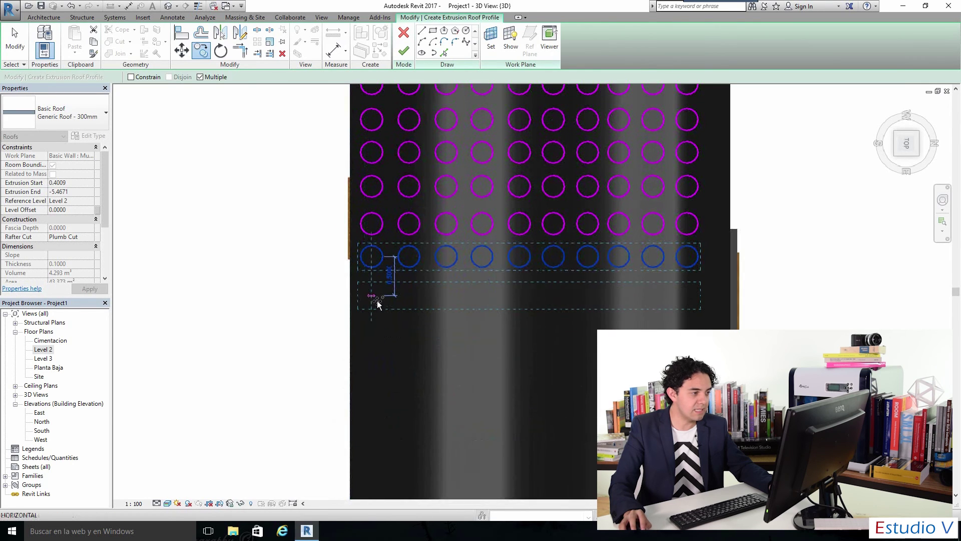
click(381, 300)
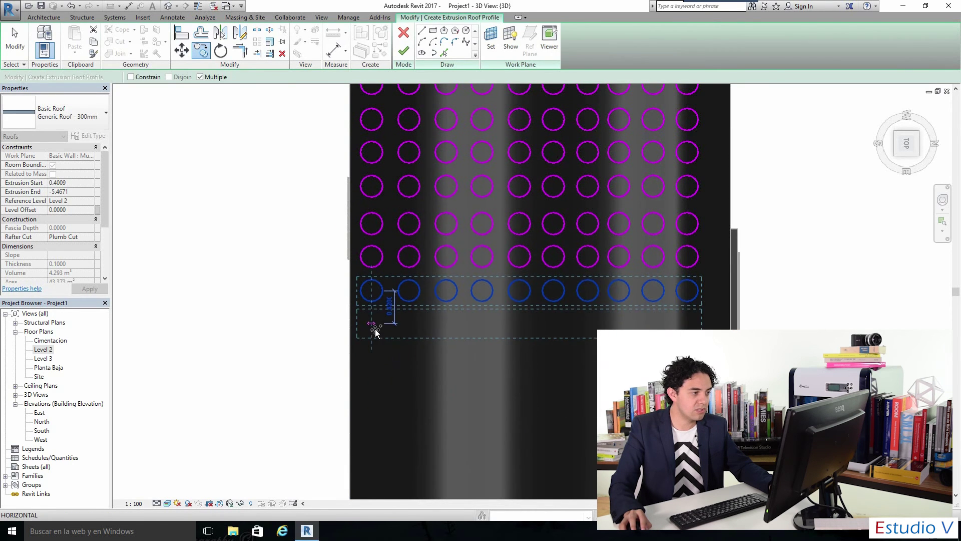
click(376, 331)
click(376, 369)
click(378, 402)
click(377, 436)
click(375, 478)
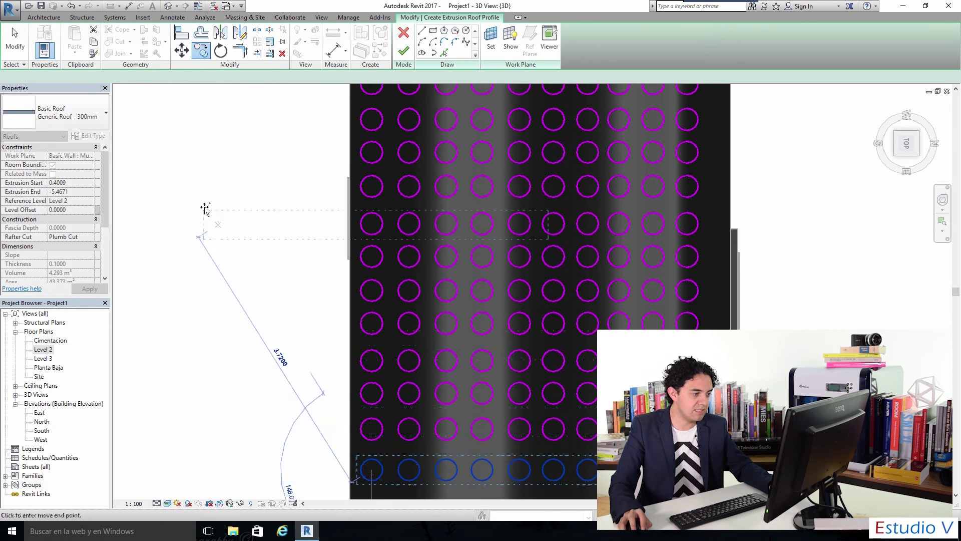
click(11, 44)
- Draw a boundary rectangle around the whole circle grid and finish the sketch, giving a 1.098 m³ roof
key(z)
key(f)
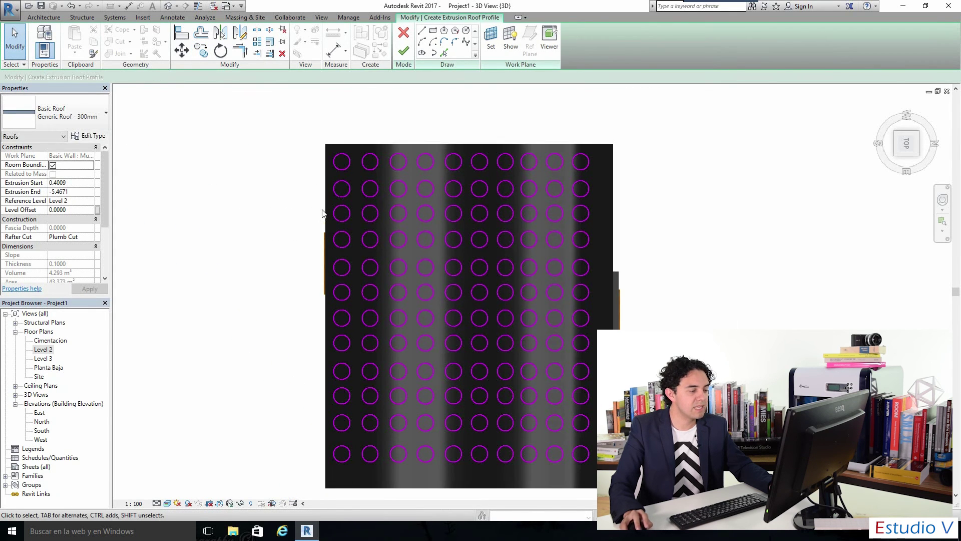
click(433, 31)
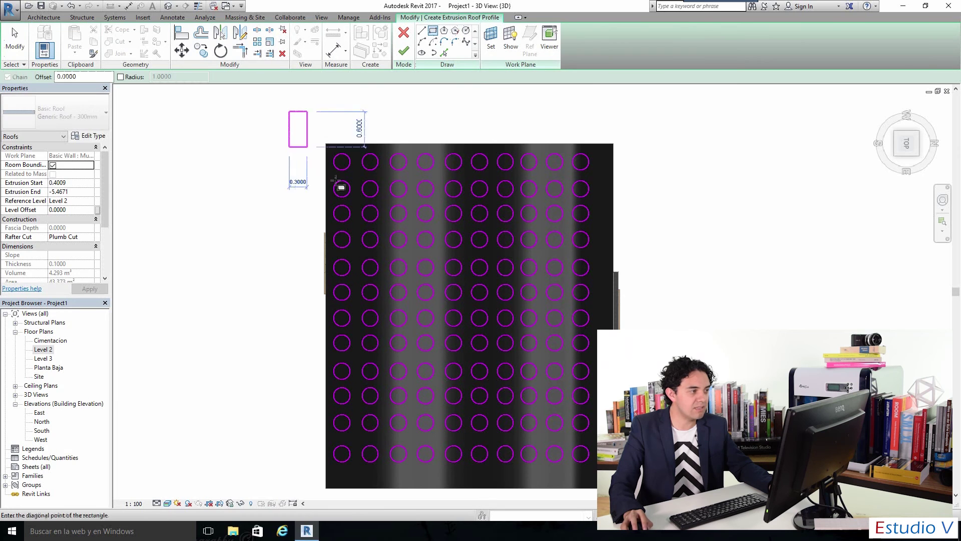
click(289, 111)
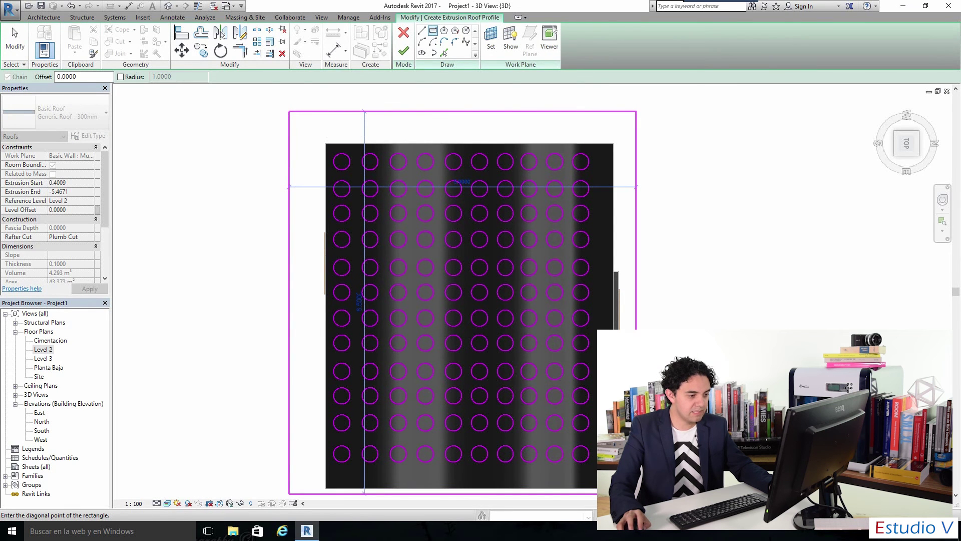
click(636, 493)
scroll(661, 390, down, 2)
scroll(653, 421, up, 2)
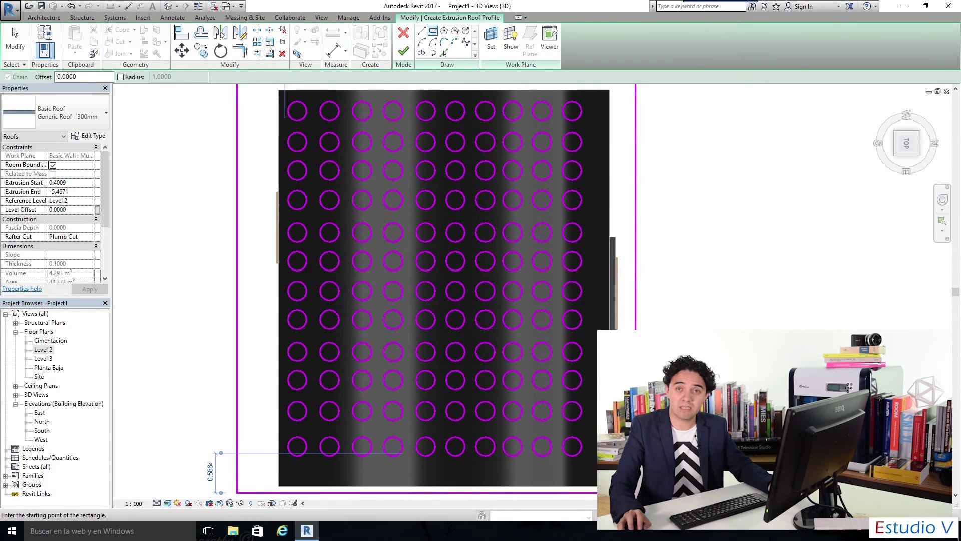
click(404, 52)
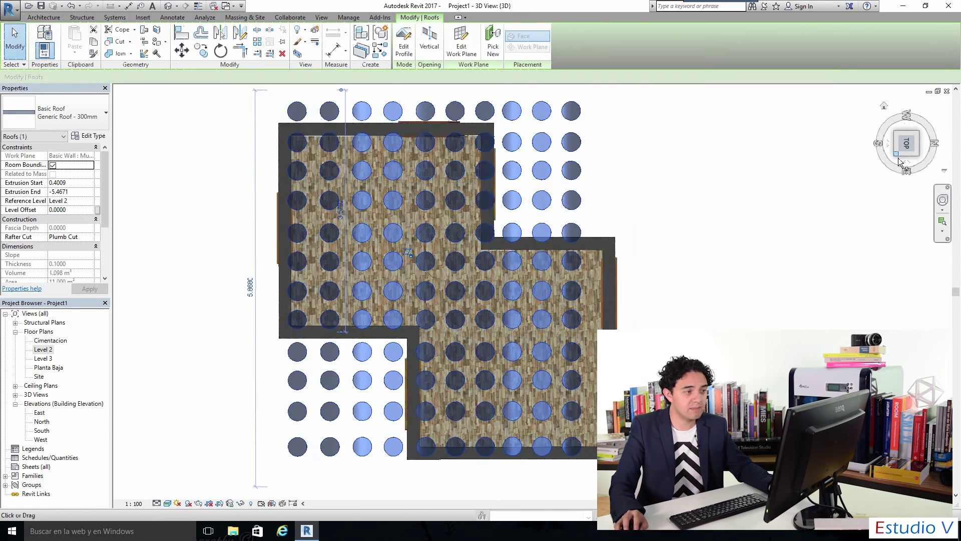
- Switch to an isometric 3D view and orbit to a near top-down view of the perforated roof
click(899, 161)
click(729, 232)
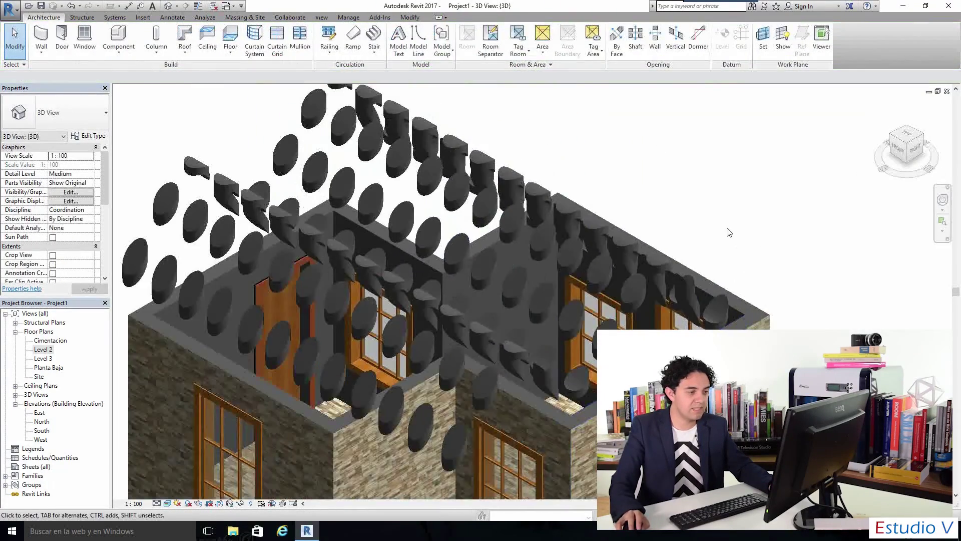
scroll(728, 232, down, 1)
mouse_move(901, 161)
mouse_down()
mouse_move(851, 165)
mouse_move(874, 165)
mouse_up()
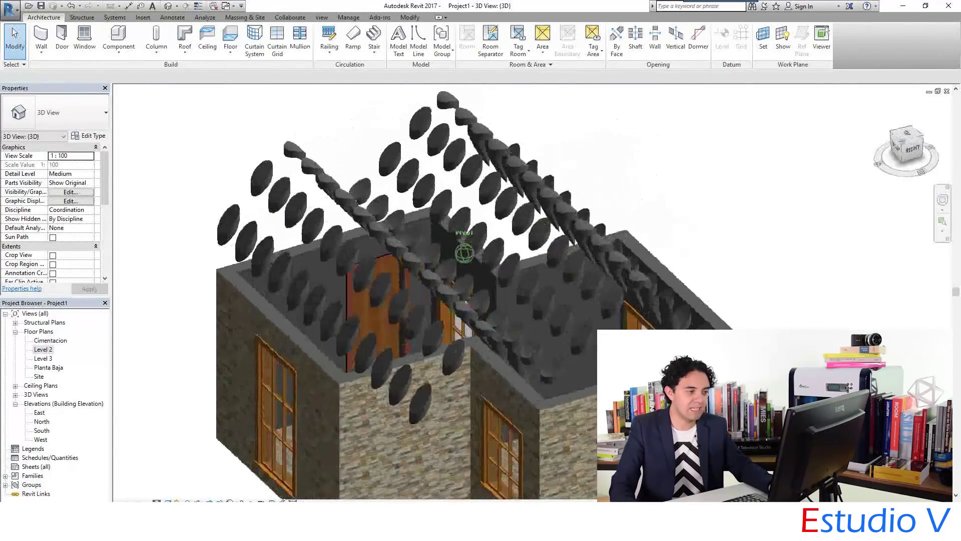
mouse_move(873, 165)
mouse_down()
mouse_move(886, 150)
mouse_move(941, 168)
mouse_up()
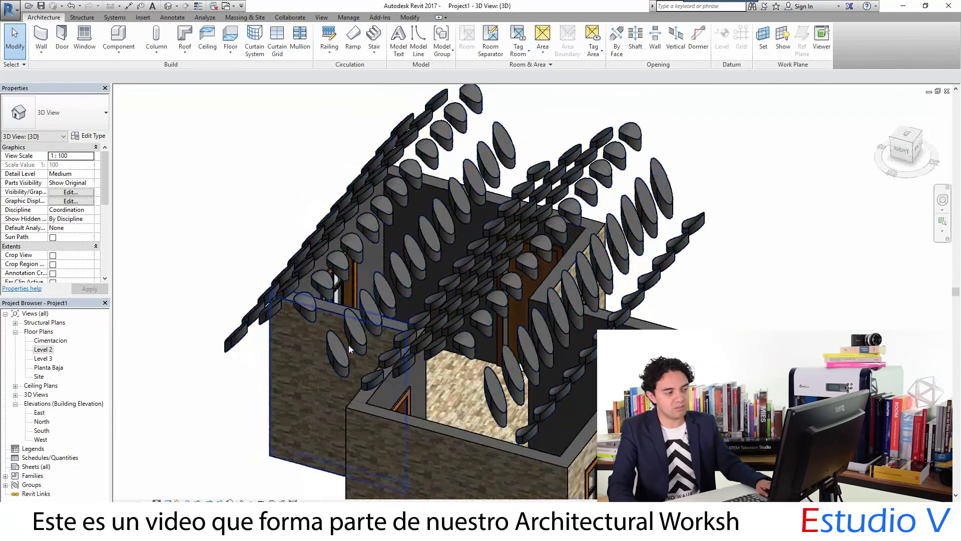
mouse_move(941, 168)
mouse_down()
mouse_move(926, 190)
mouse_move(910, 158)
mouse_up()
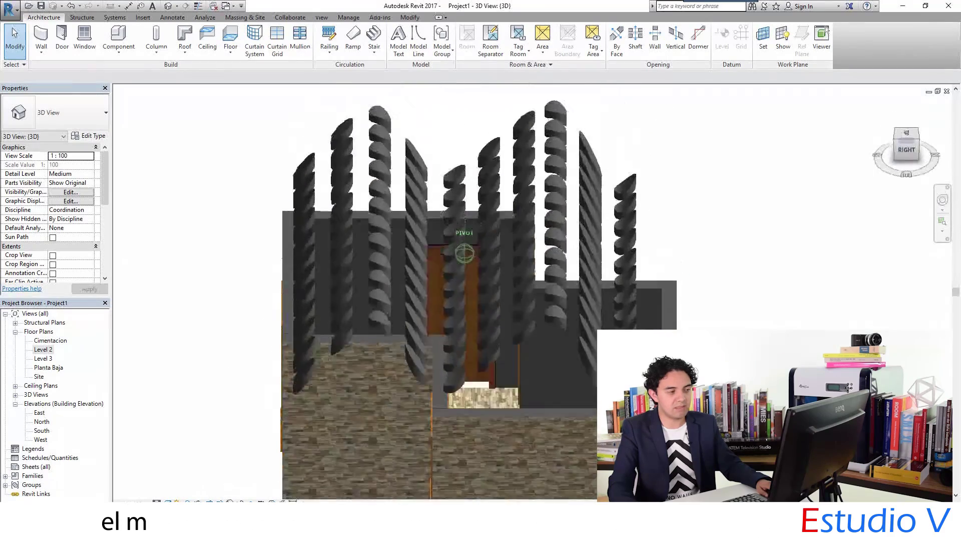